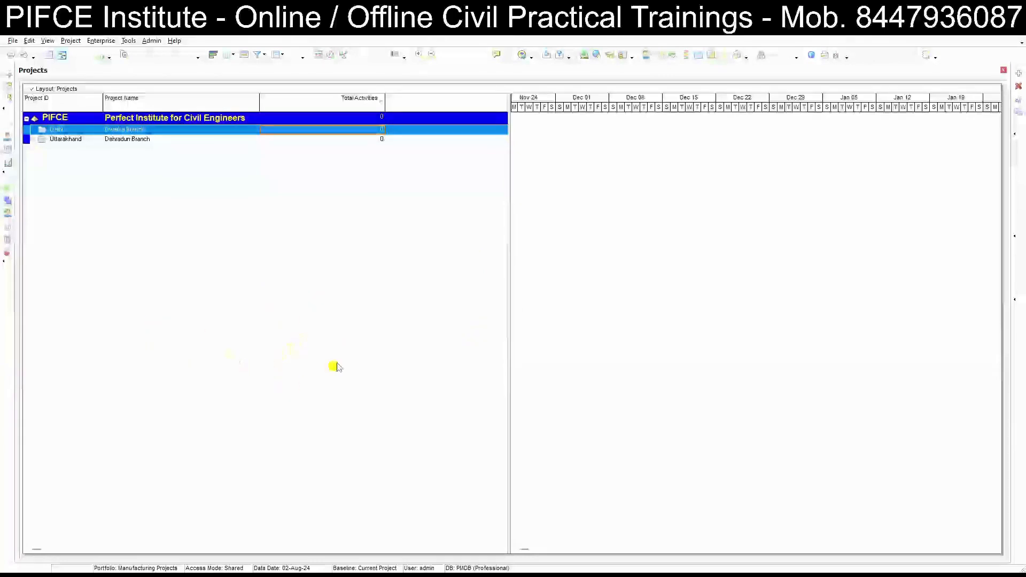
- Show the project details pane and view the general information of the Delhi and Uttarakhand projects
right_click(372, 331)
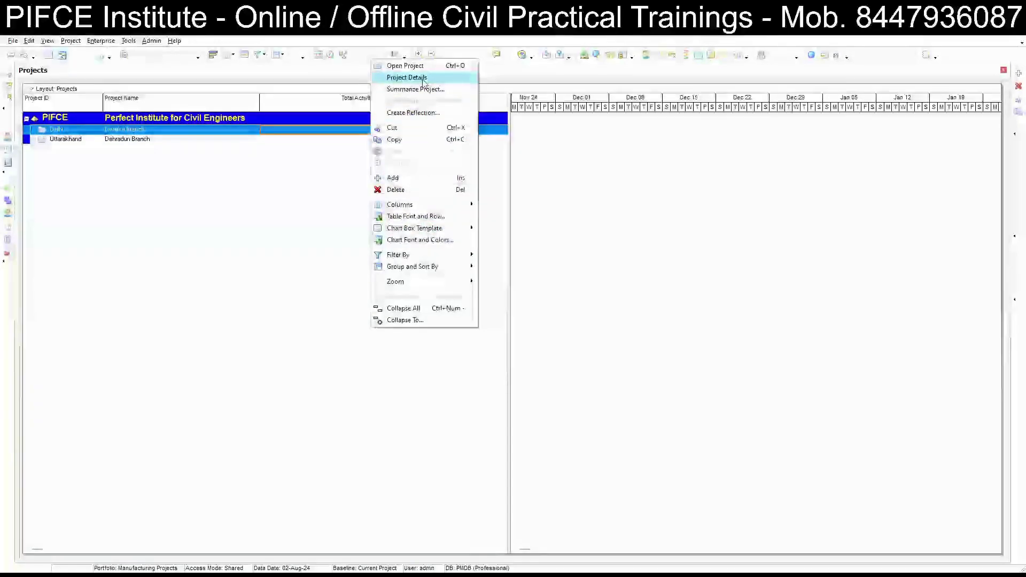
click(424, 81)
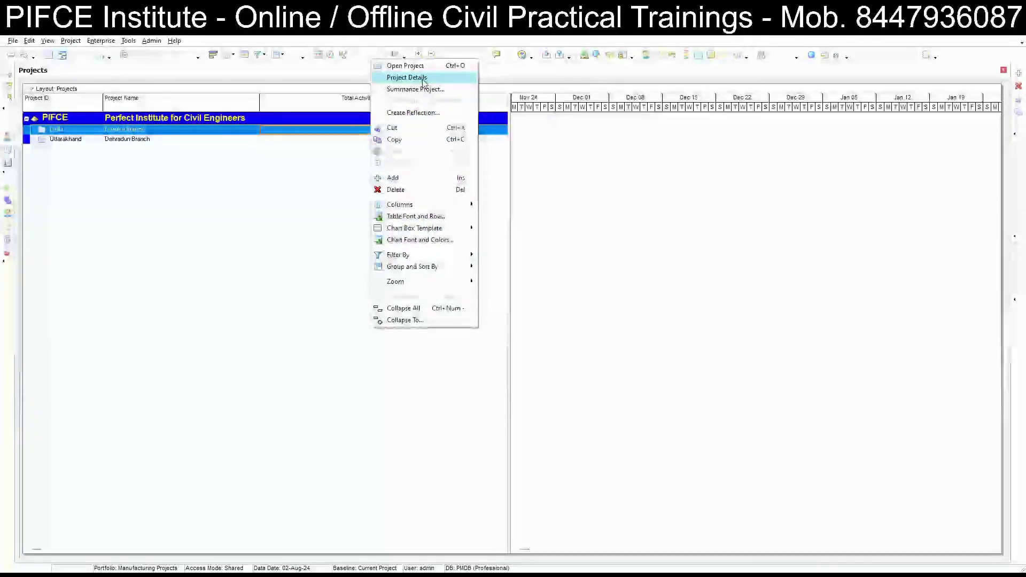
click(424, 80)
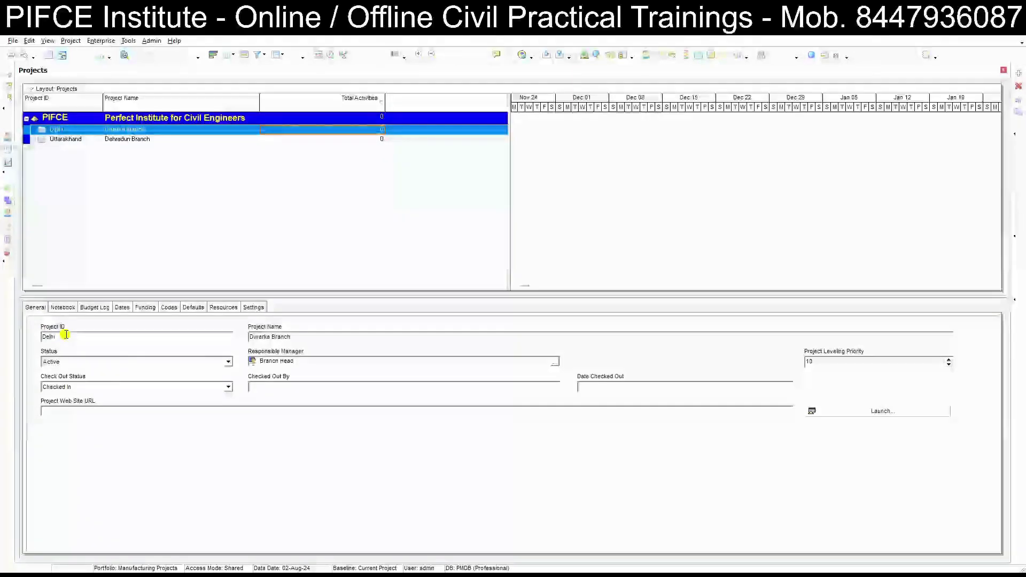
click(64, 138)
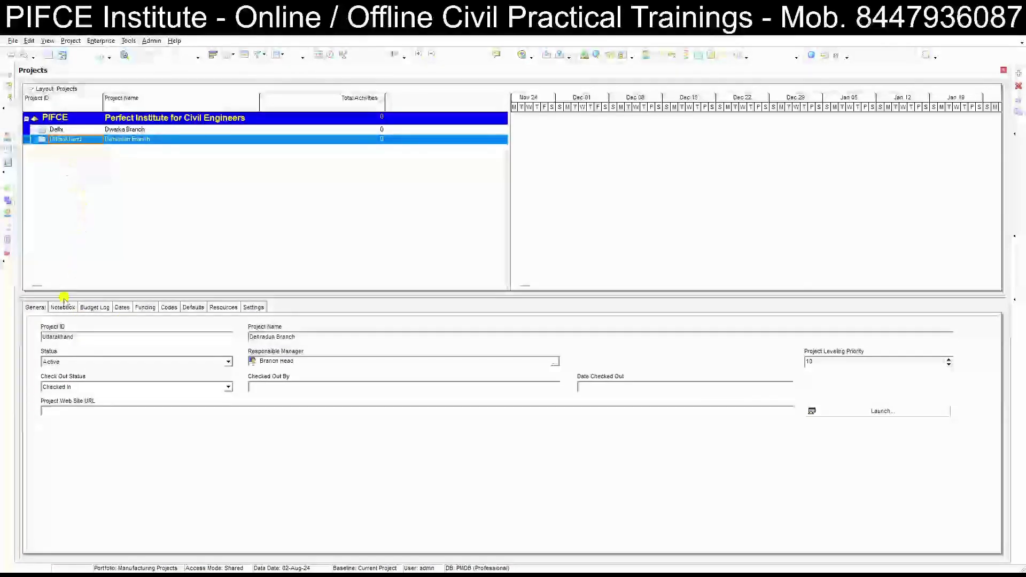
click(79, 130)
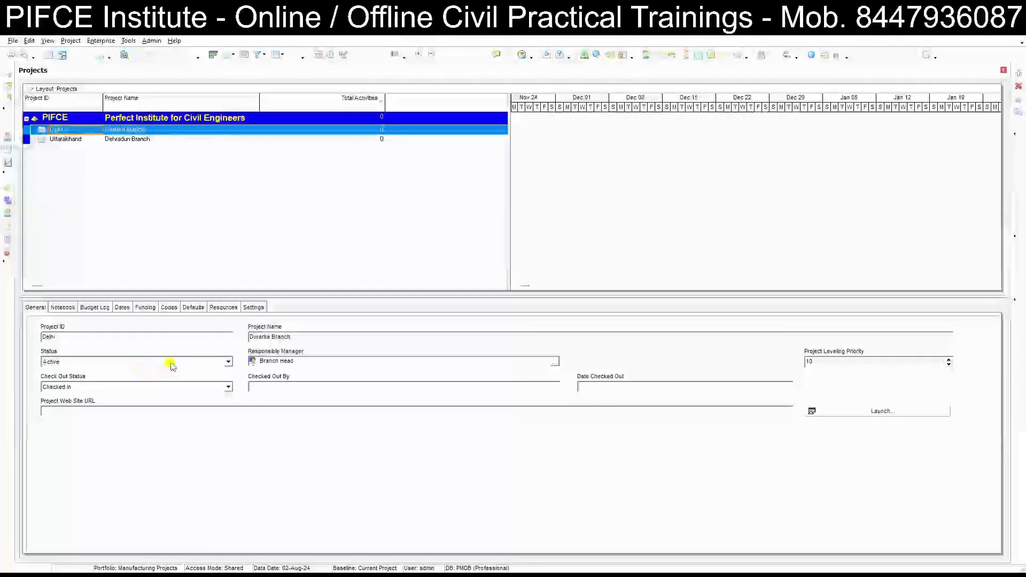
- Review the available status options for the Delhi project without changing its status
click(224, 362)
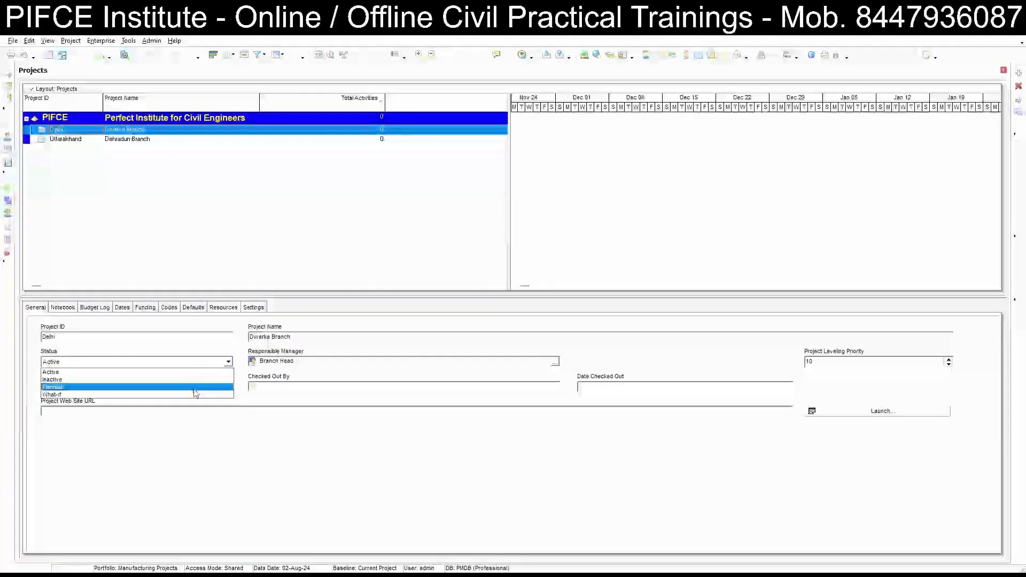
click(202, 362)
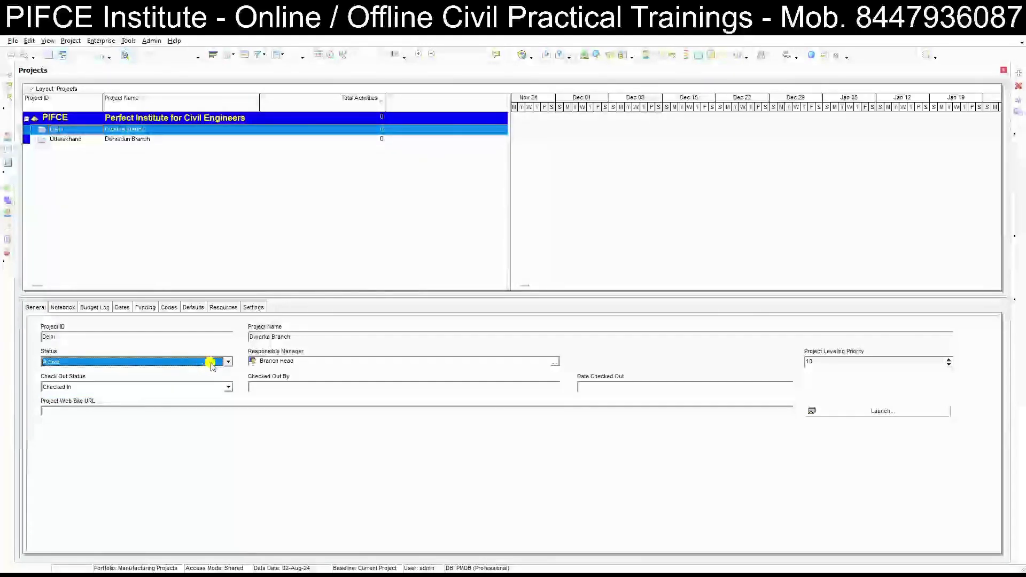
click(228, 362)
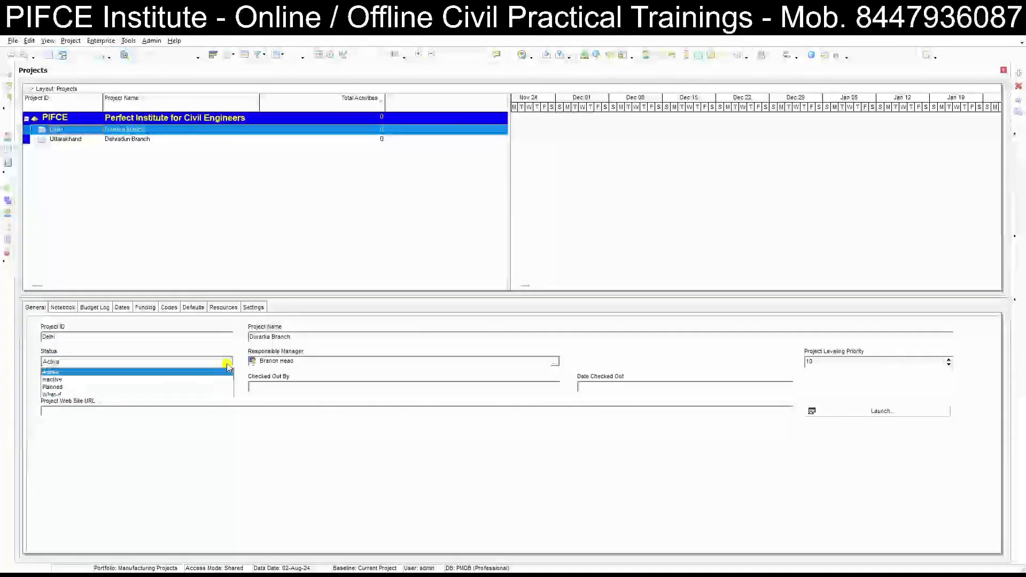
click(227, 363)
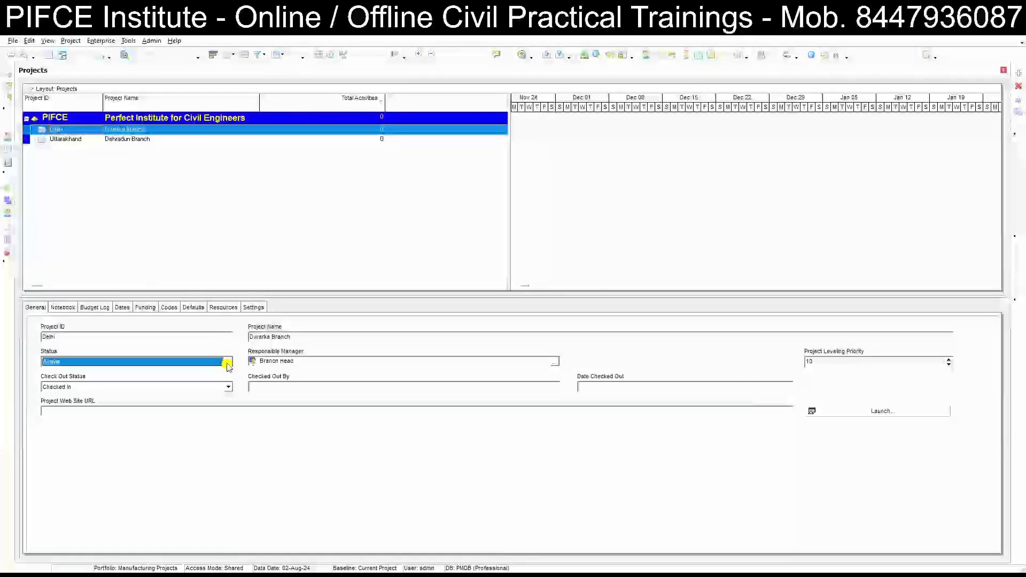
click(227, 363)
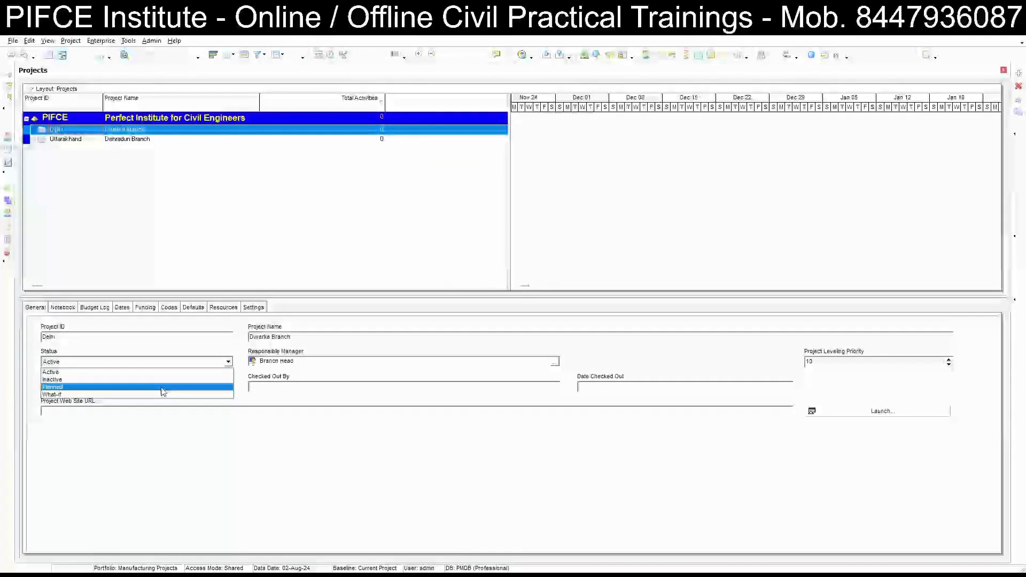
click(310, 362)
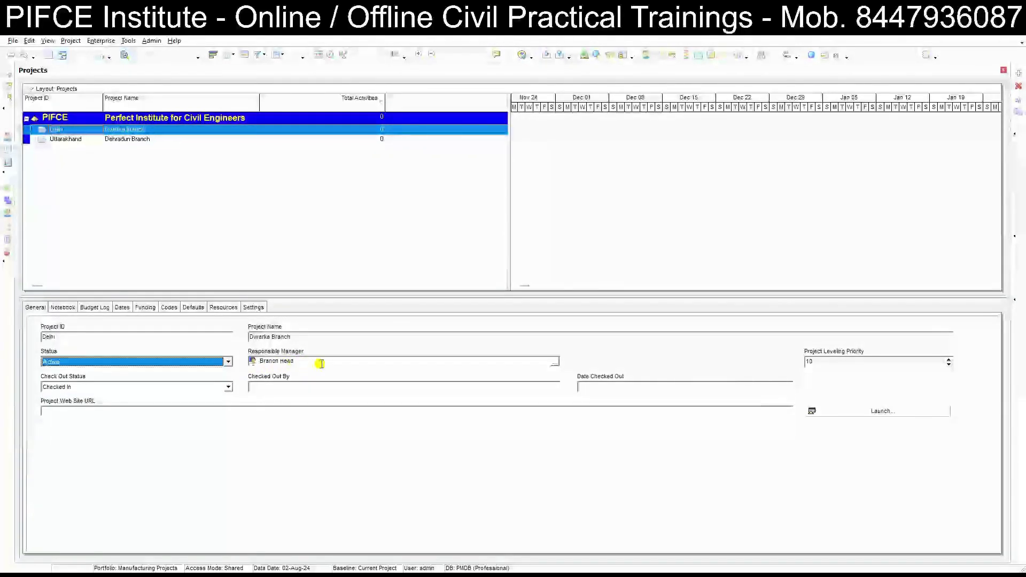
- Review the Delhi project's responsible manager choices and its check-out and web site fields, leaving them as they are
click(556, 365)
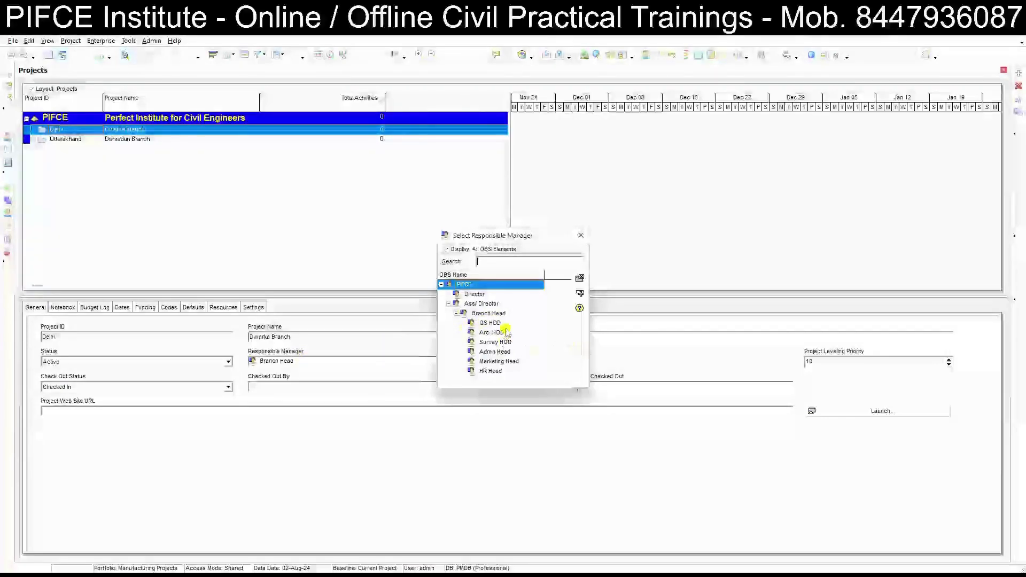
click(580, 237)
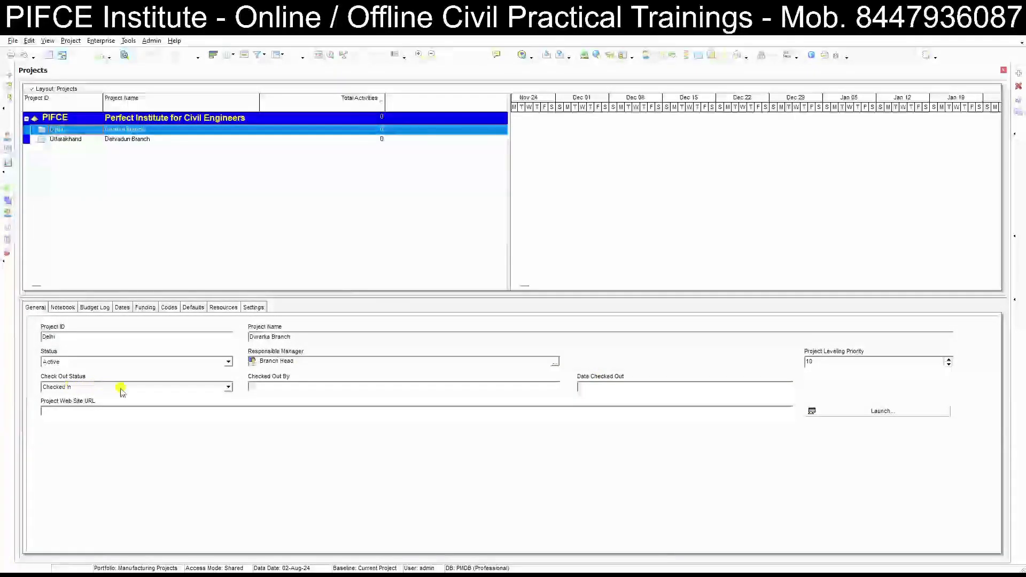
click(227, 392)
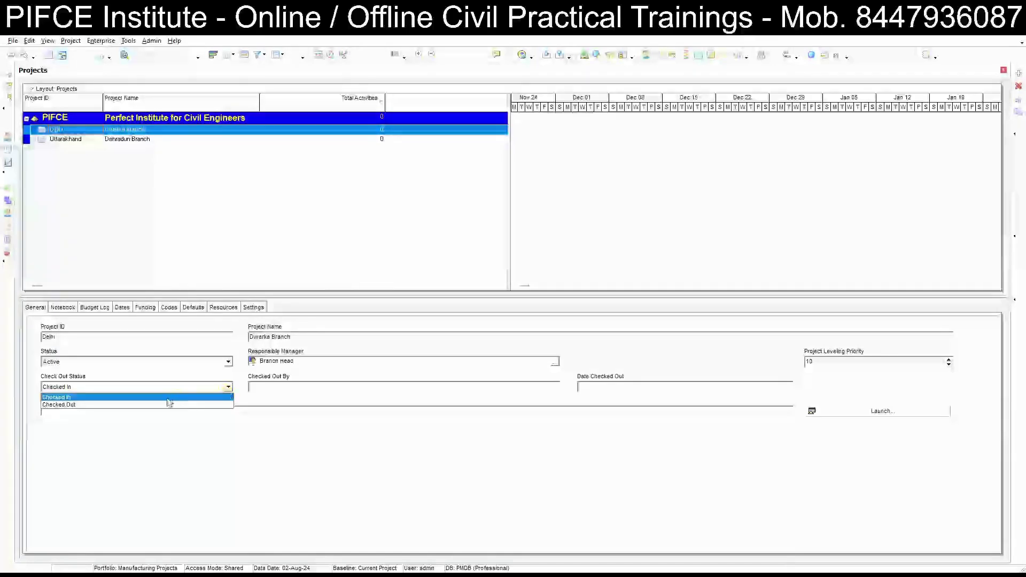
click(316, 390)
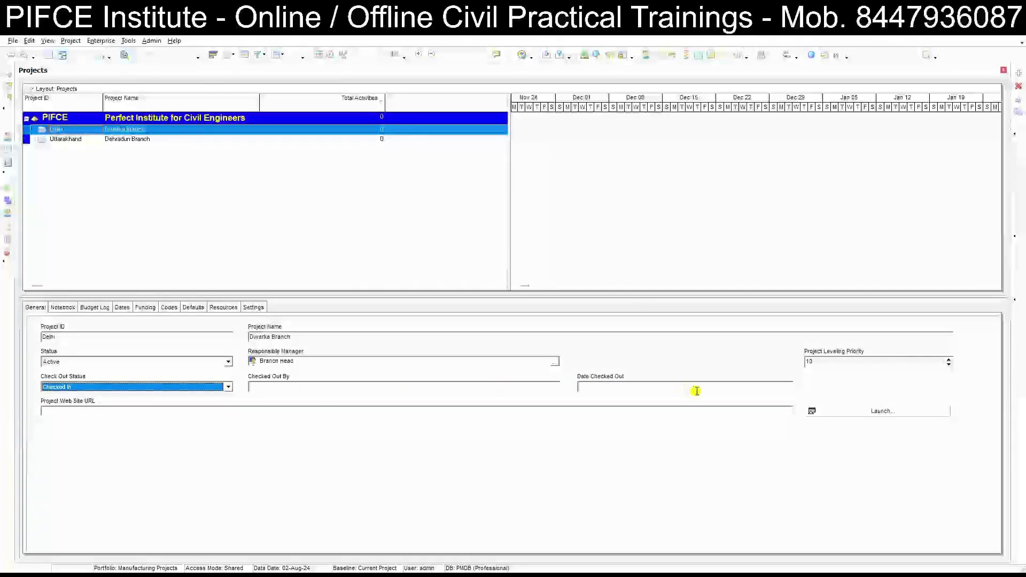
click(96, 410)
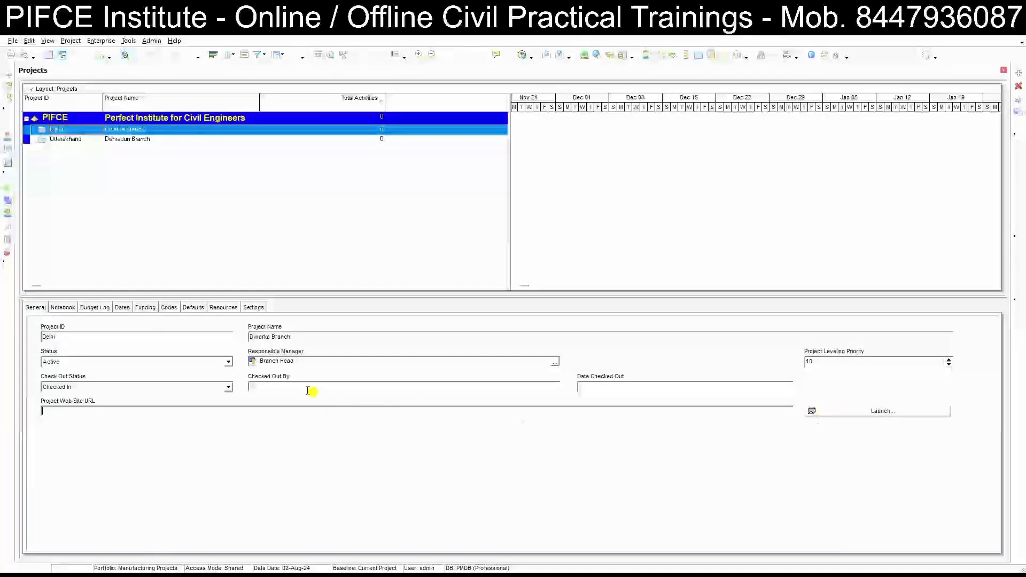
- Browse the notebook topics that can be assigned to the Delhi project, without assigning any
click(64, 309)
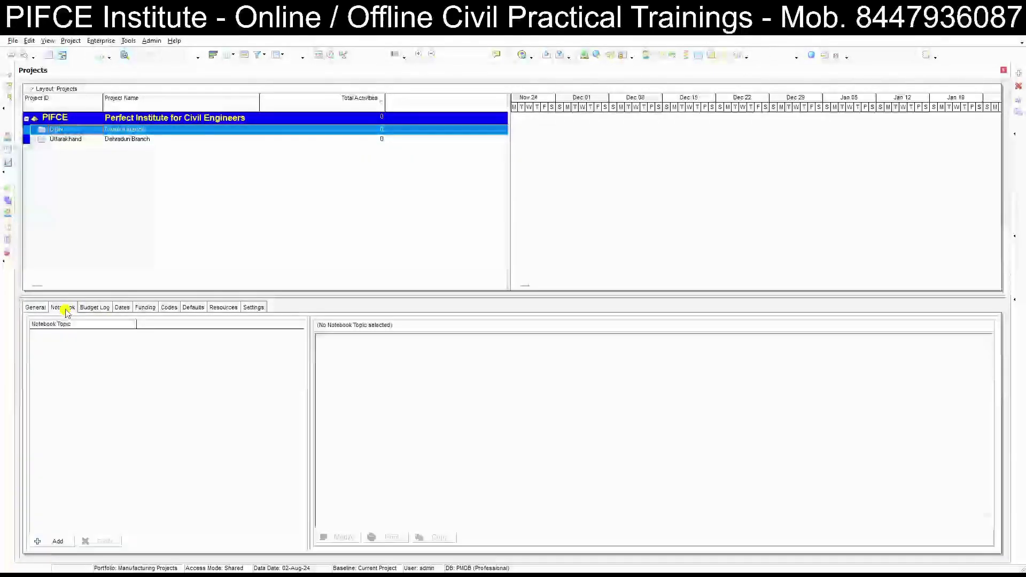
click(58, 542)
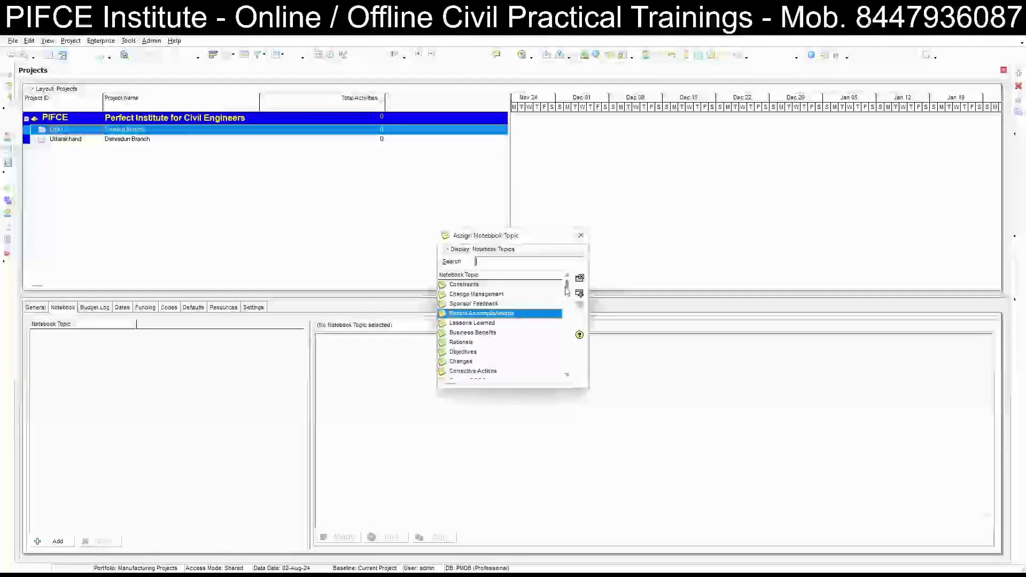
drag(567, 291, 559, 387)
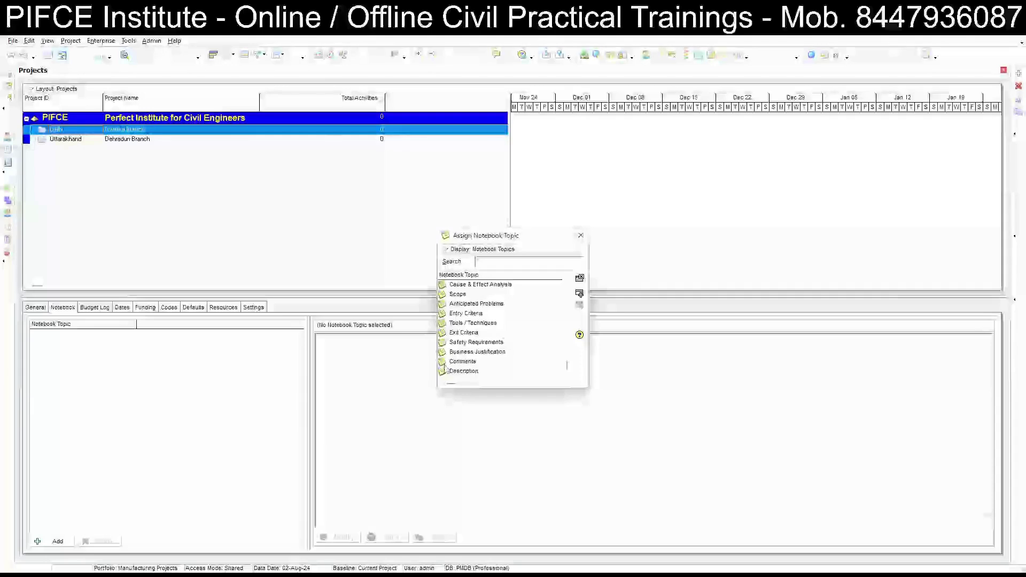
click(580, 235)
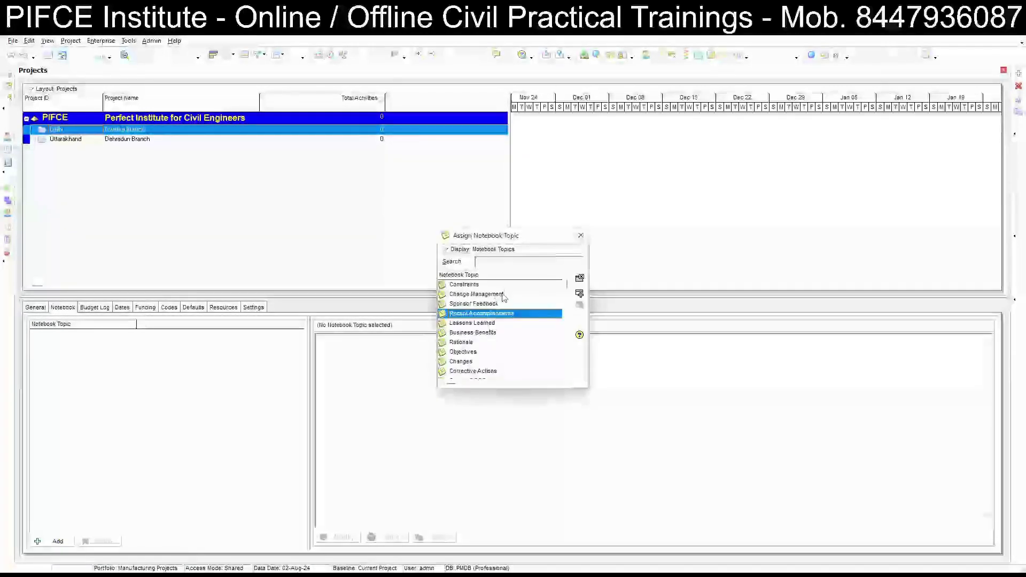
click(581, 236)
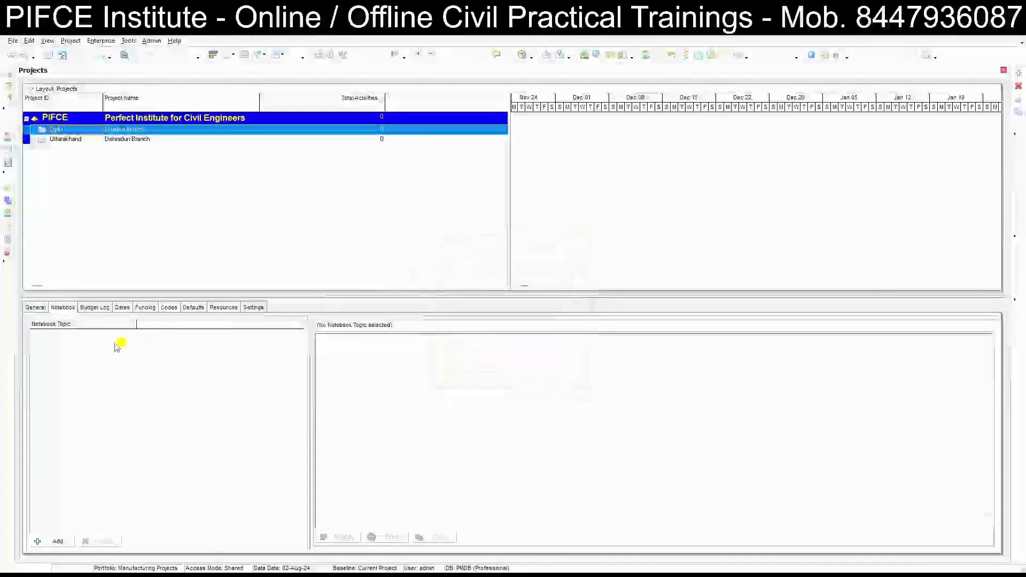
- Add a budget change log entry to the Delhi project dated 02-Aug-24 with an amount of $1,000
click(99, 309)
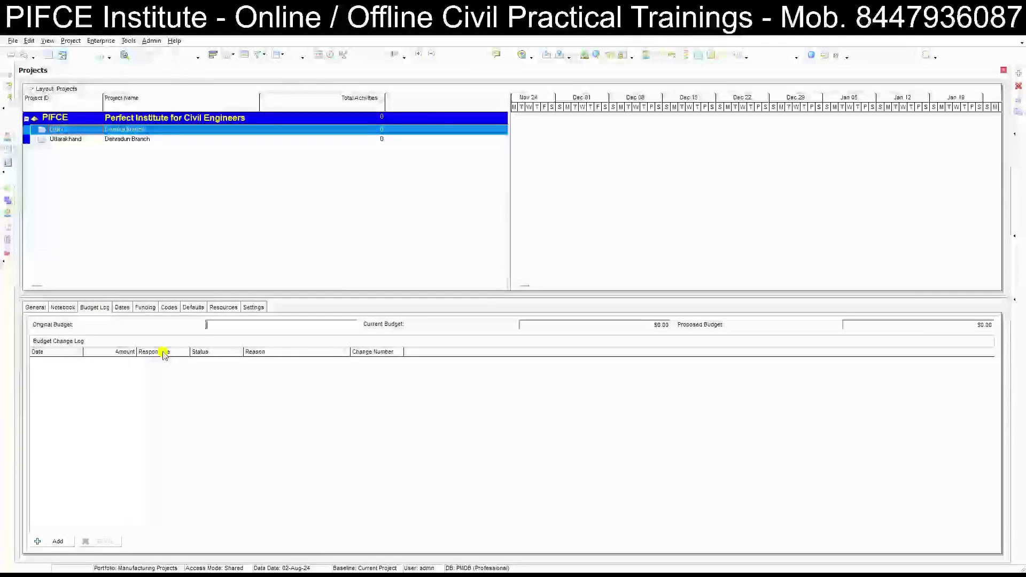
click(59, 543)
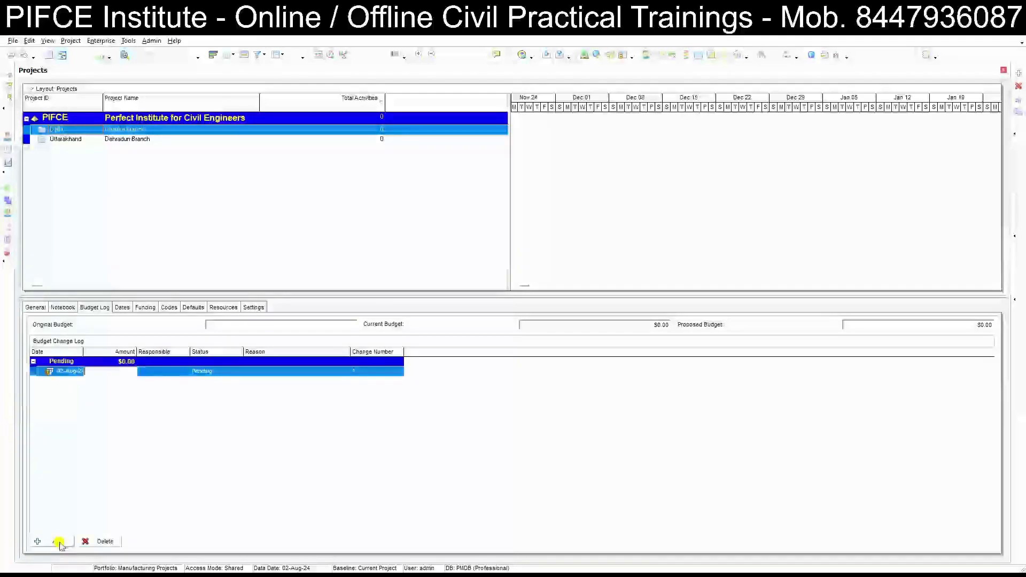
click(72, 373)
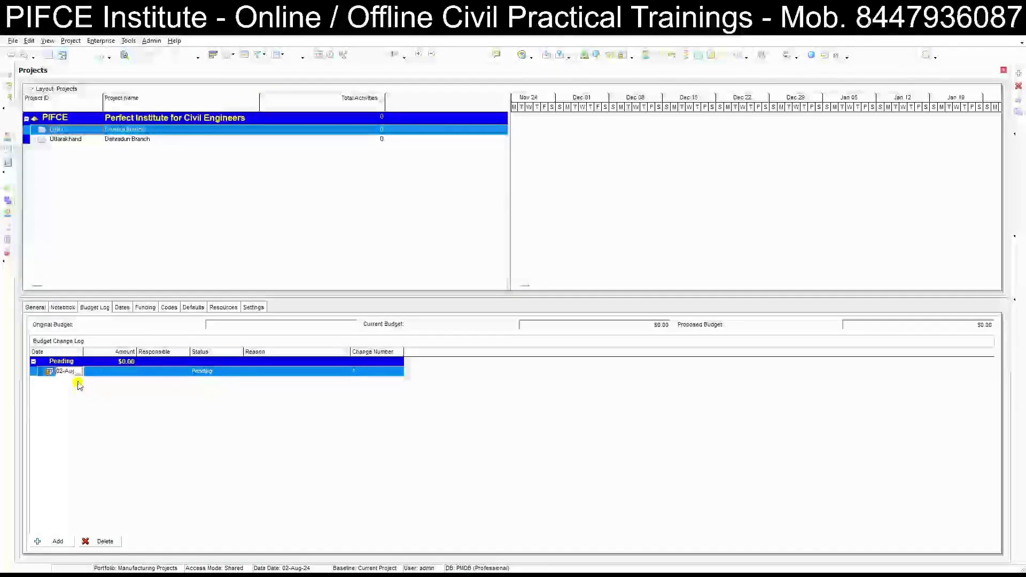
click(79, 372)
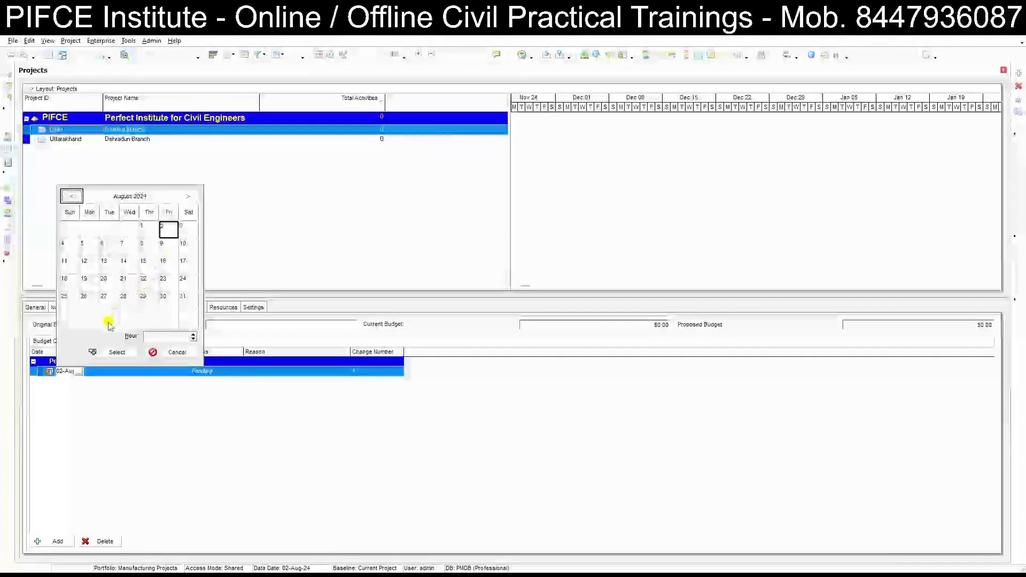
click(168, 233)
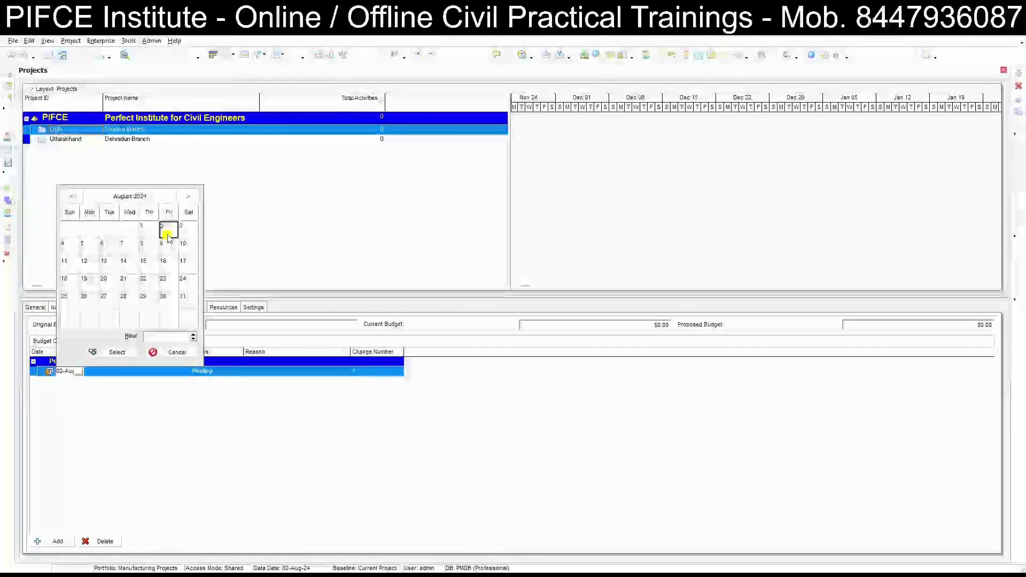
click(116, 352)
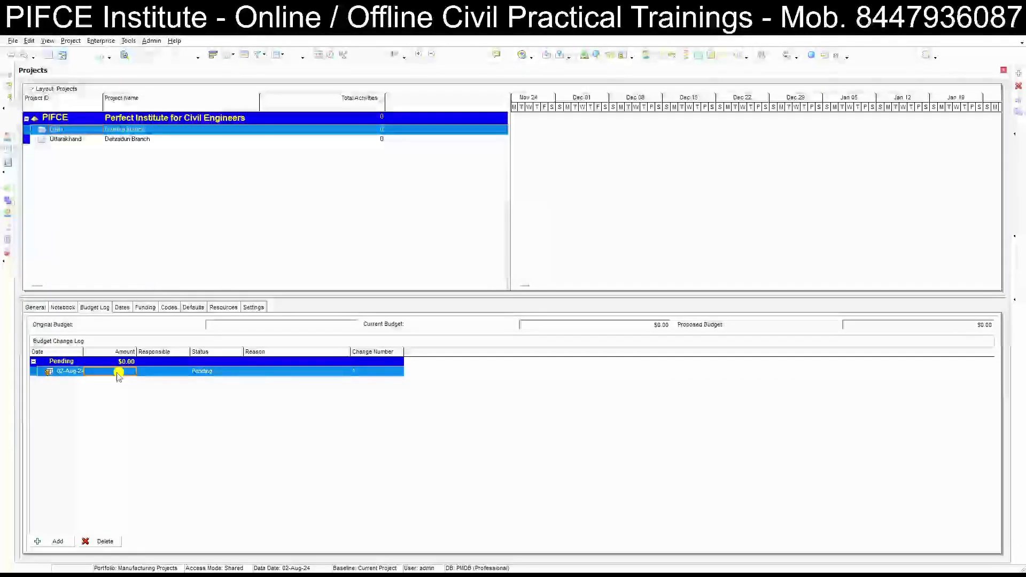
click(118, 373)
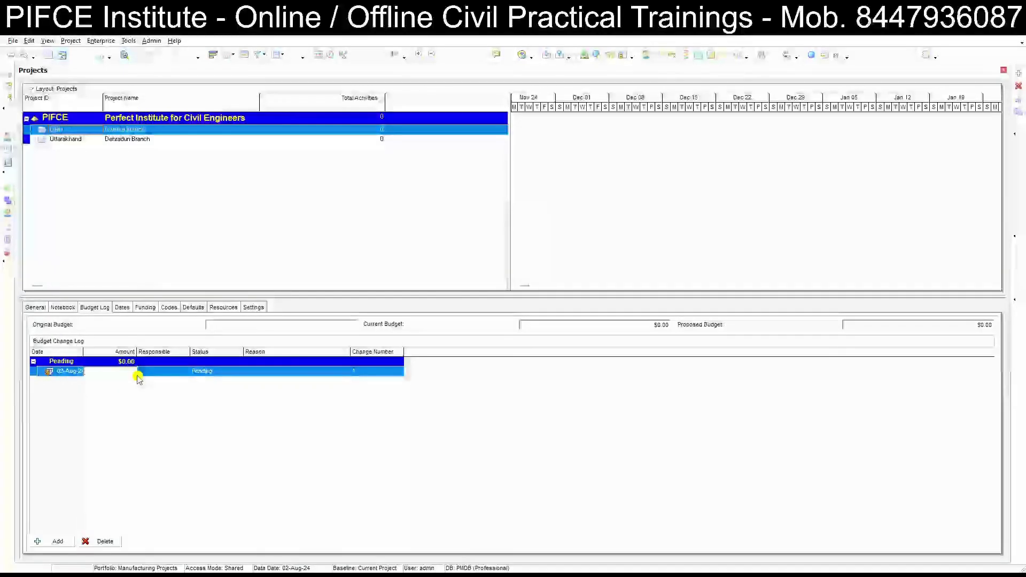
text(1000)
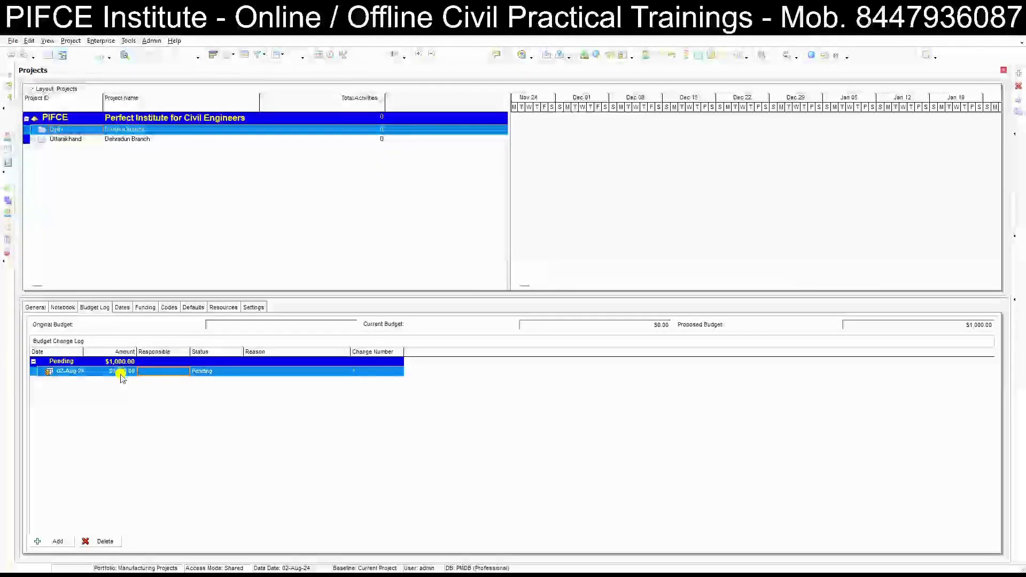
- Review the responsible, status, reason and change number fields of the new budget change entry
click(161, 371)
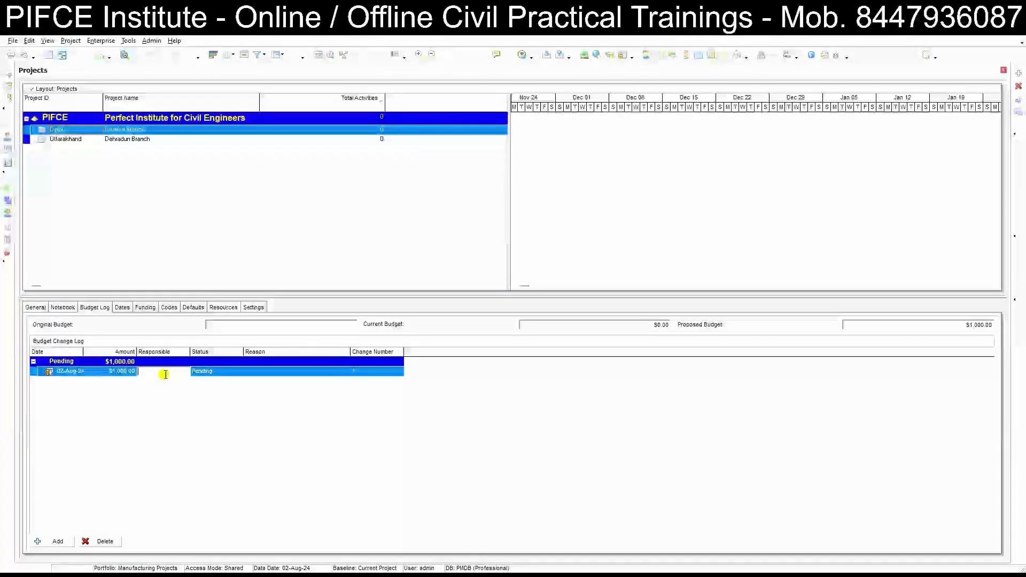
click(230, 376)
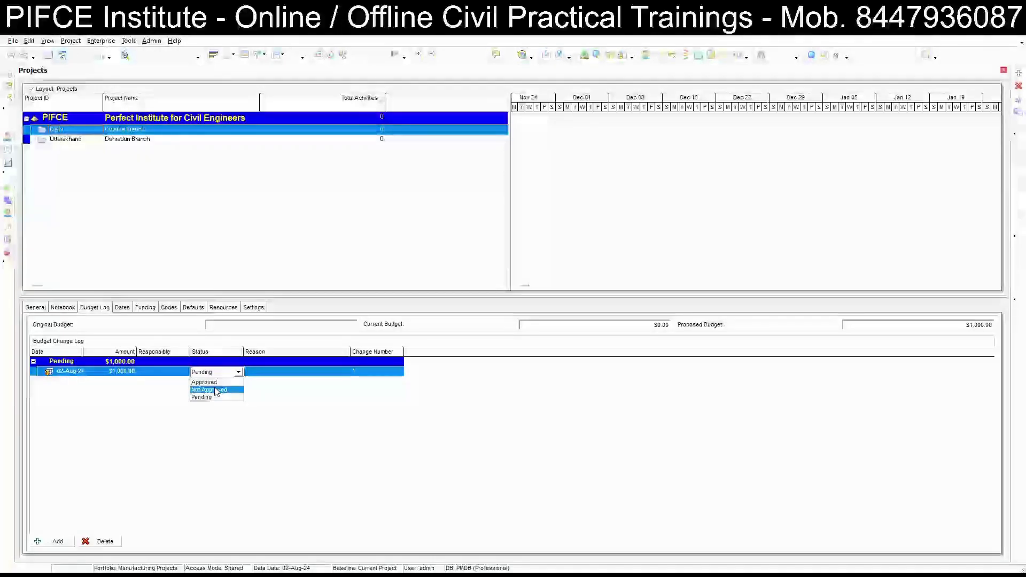
click(263, 372)
click(264, 374)
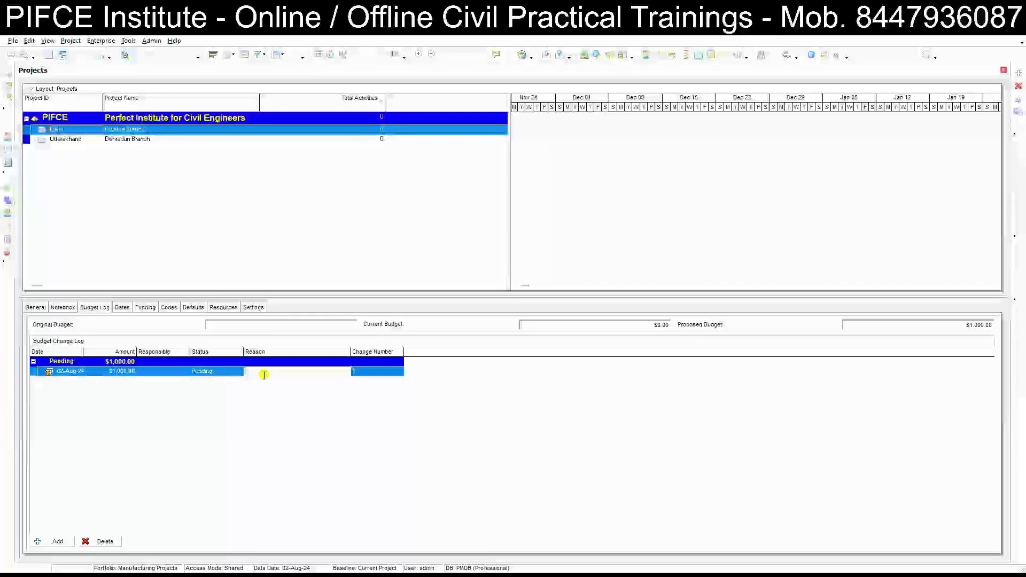
click(367, 376)
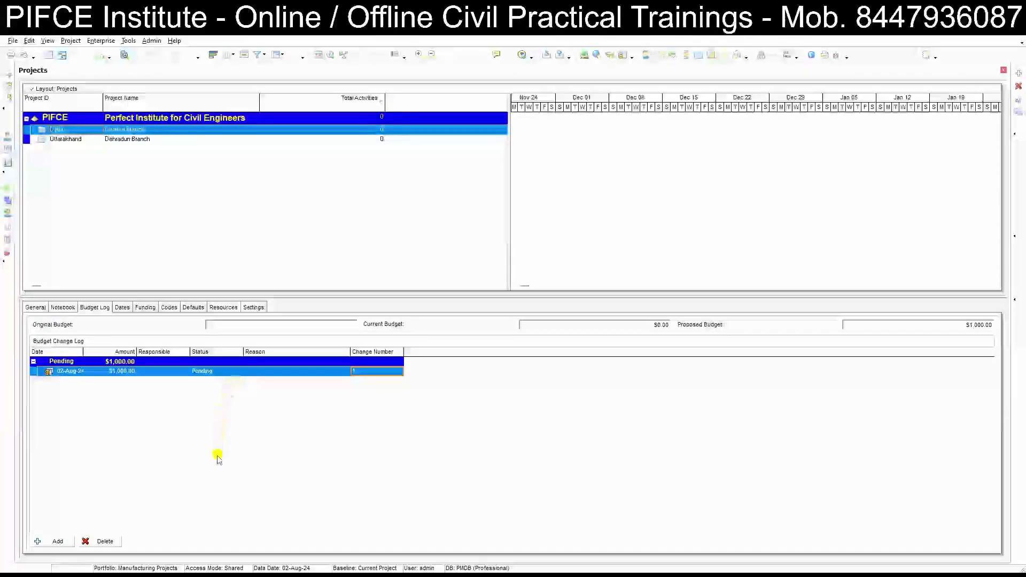
- Review the Delhi project's planned start, data date and must-finish-by calendars, leaving the dates as they are
click(123, 307)
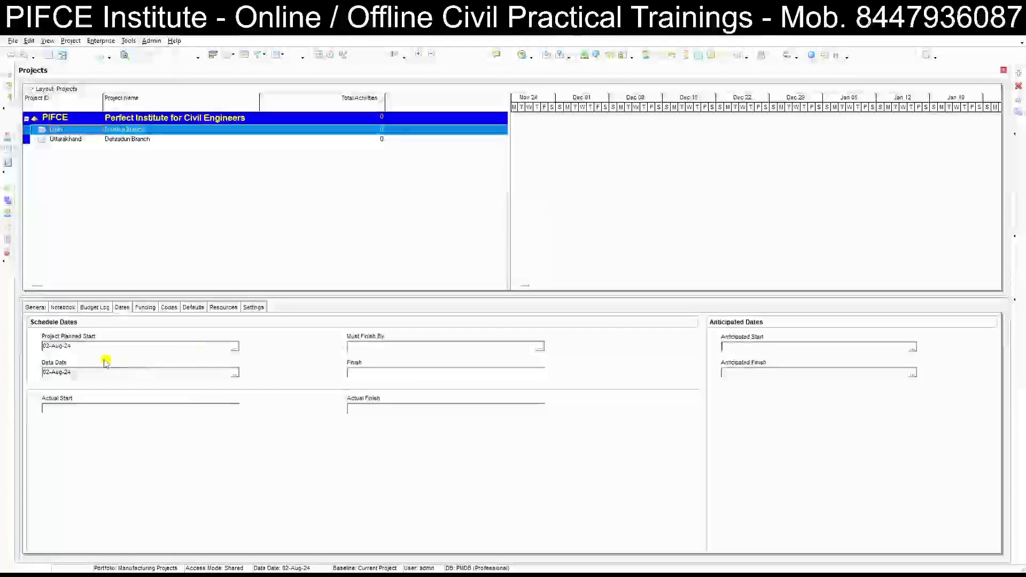
click(234, 347)
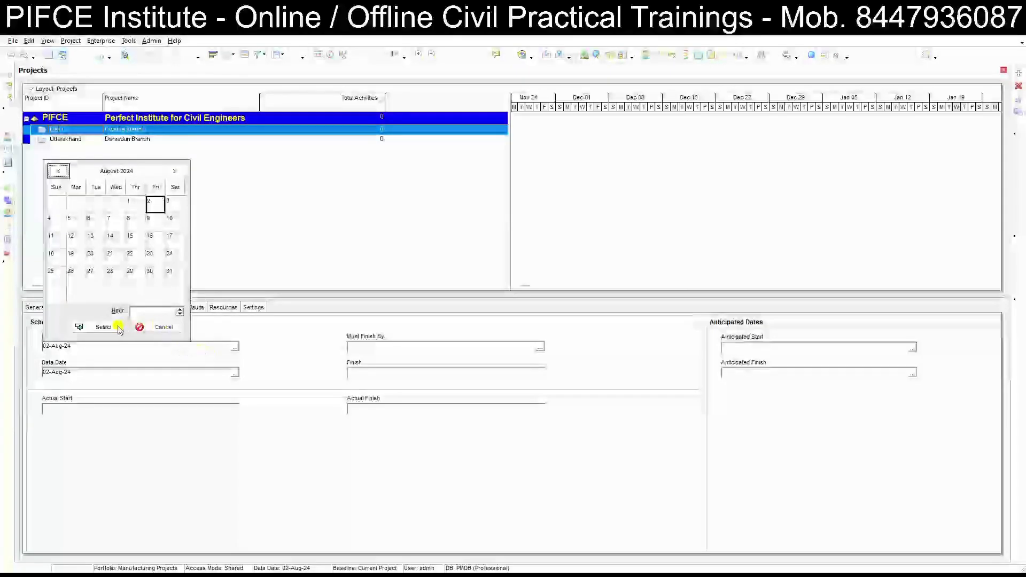
click(140, 327)
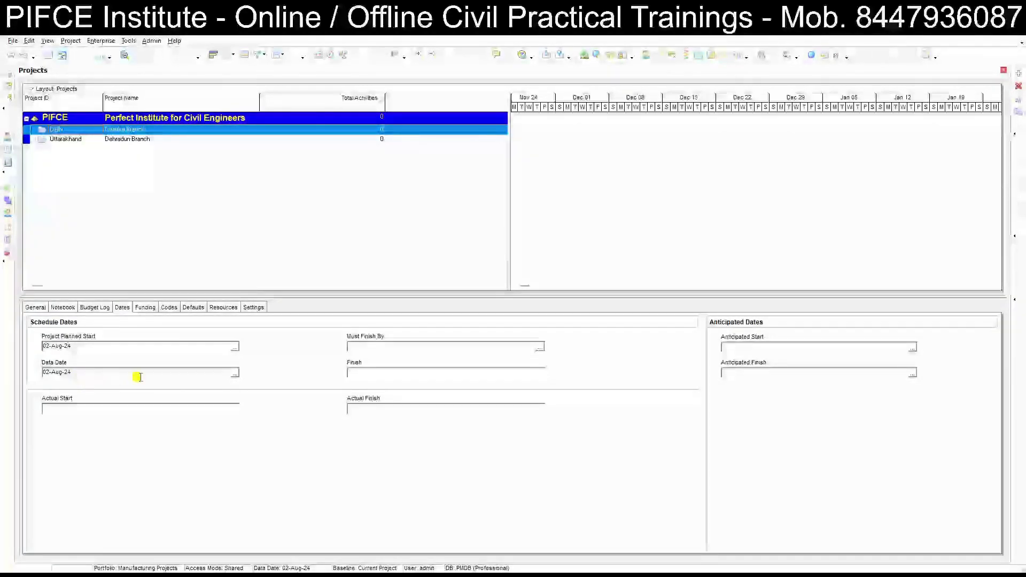
click(234, 374)
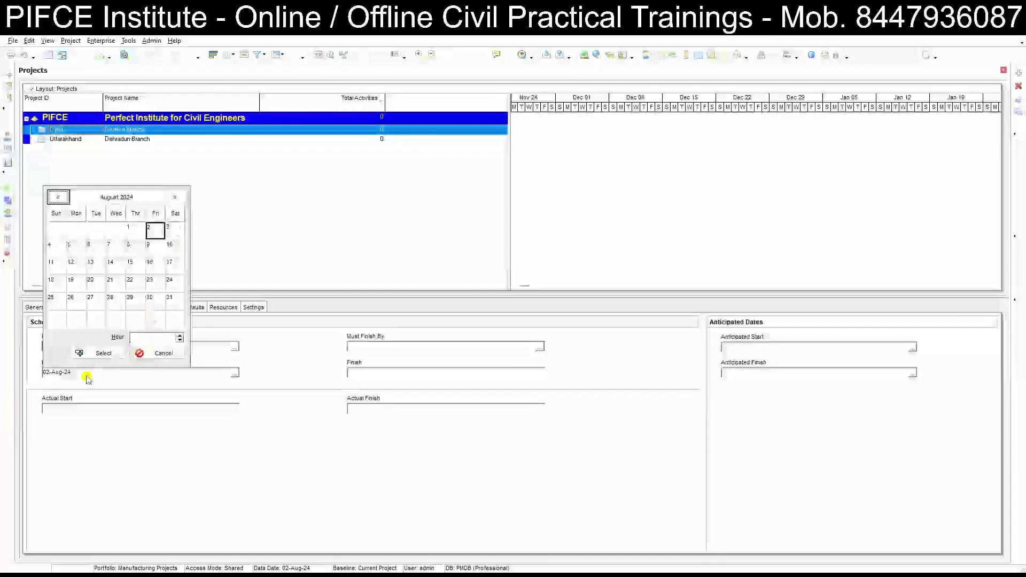
click(99, 353)
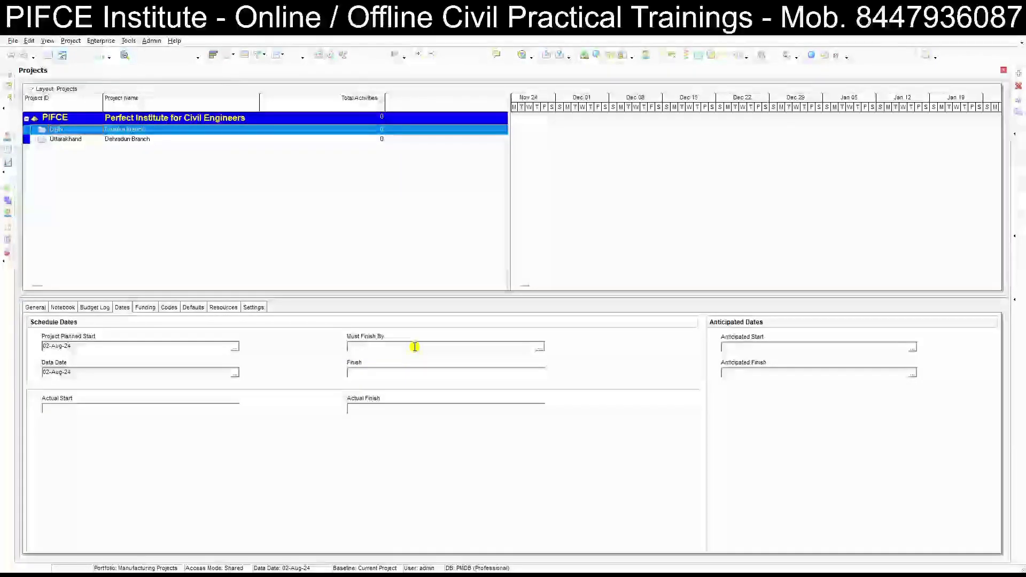
click(540, 348)
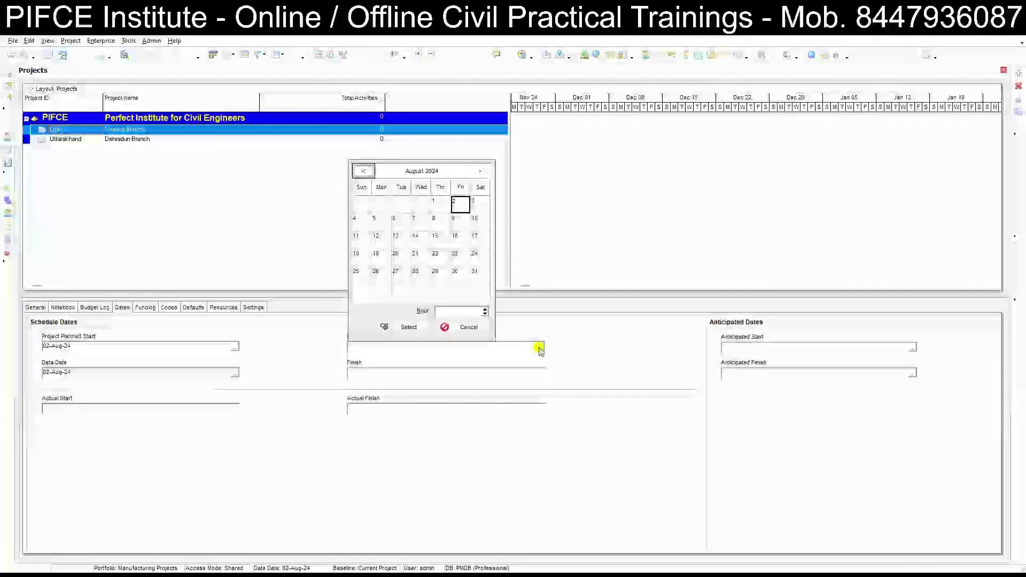
click(482, 333)
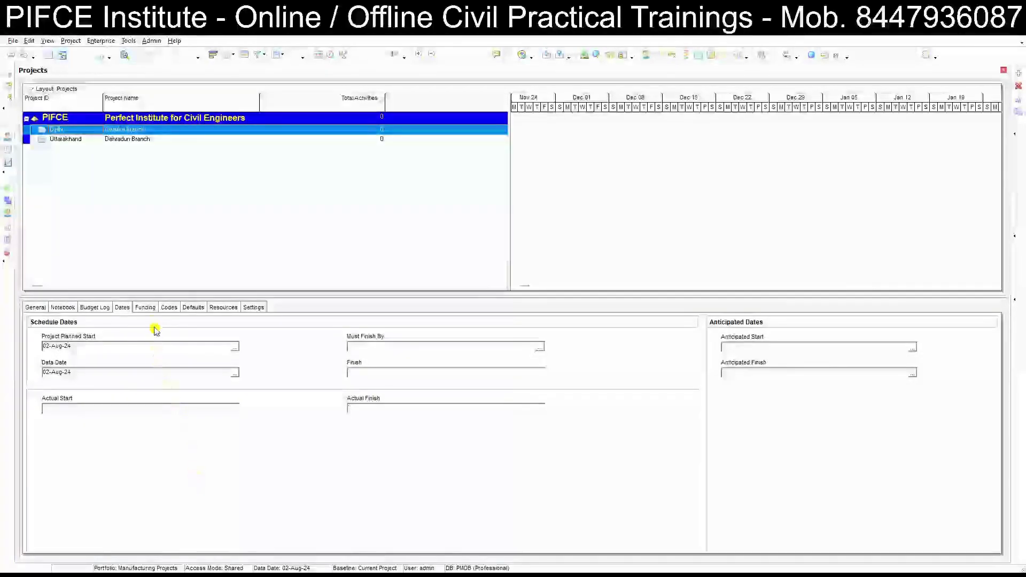
- Browse the funding sources that can be assigned to the Delhi project, without assigning any
click(150, 307)
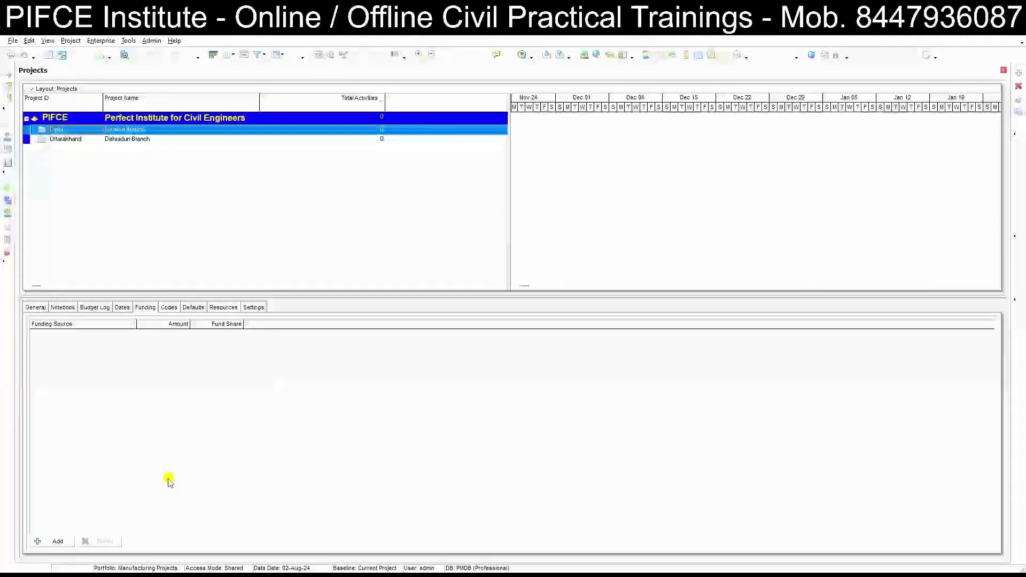
click(54, 542)
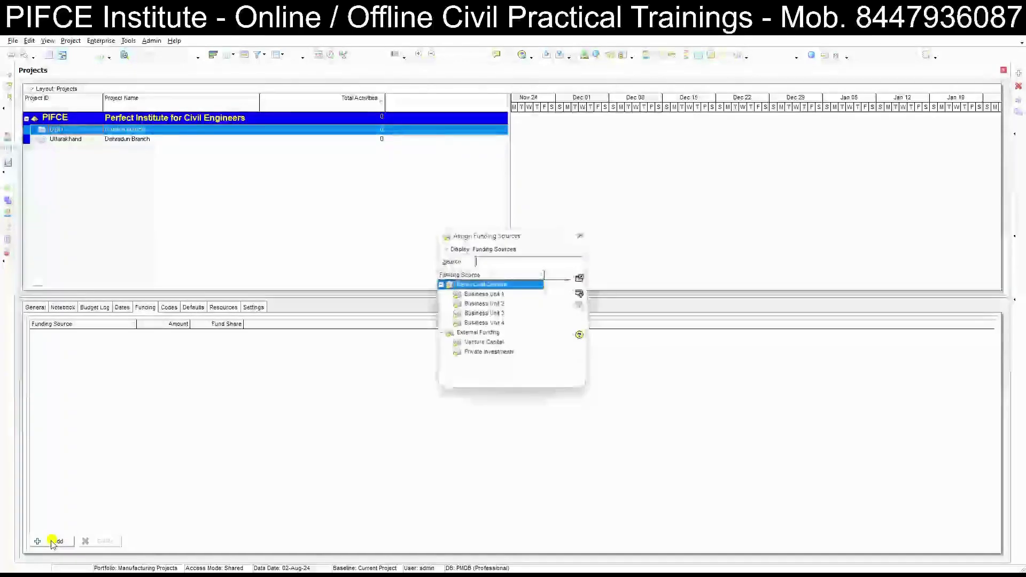
click(581, 236)
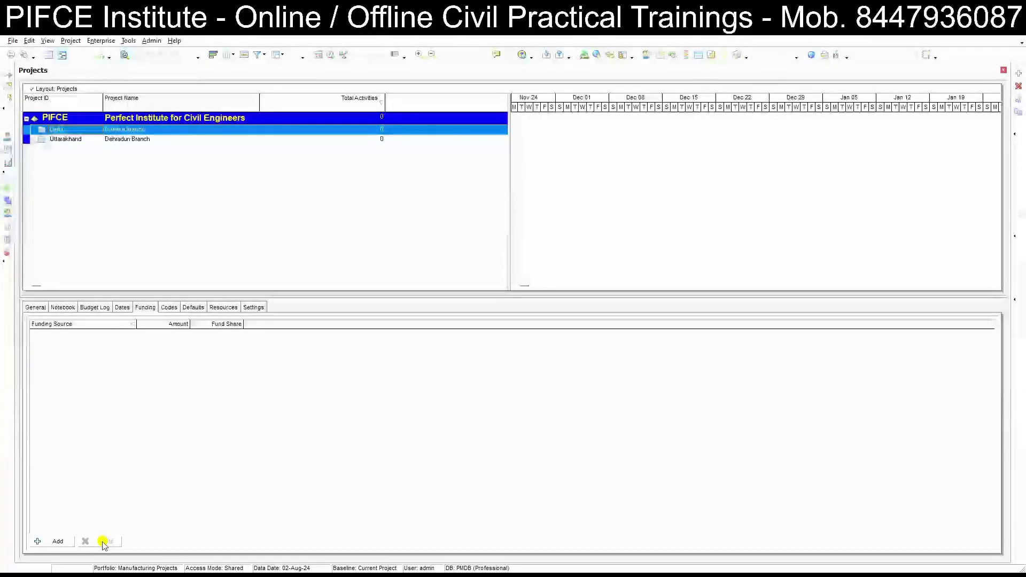
click(37, 543)
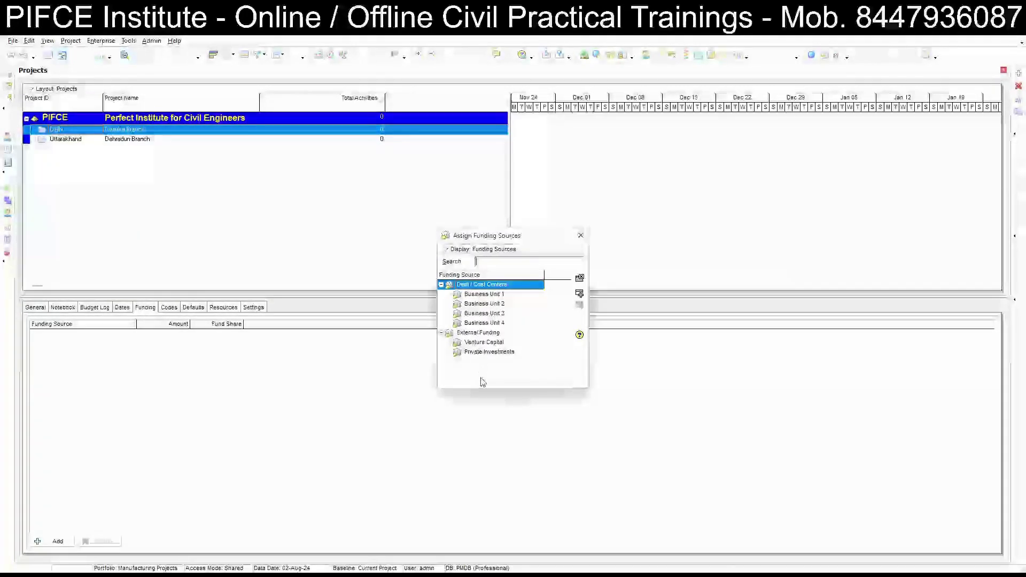
click(580, 236)
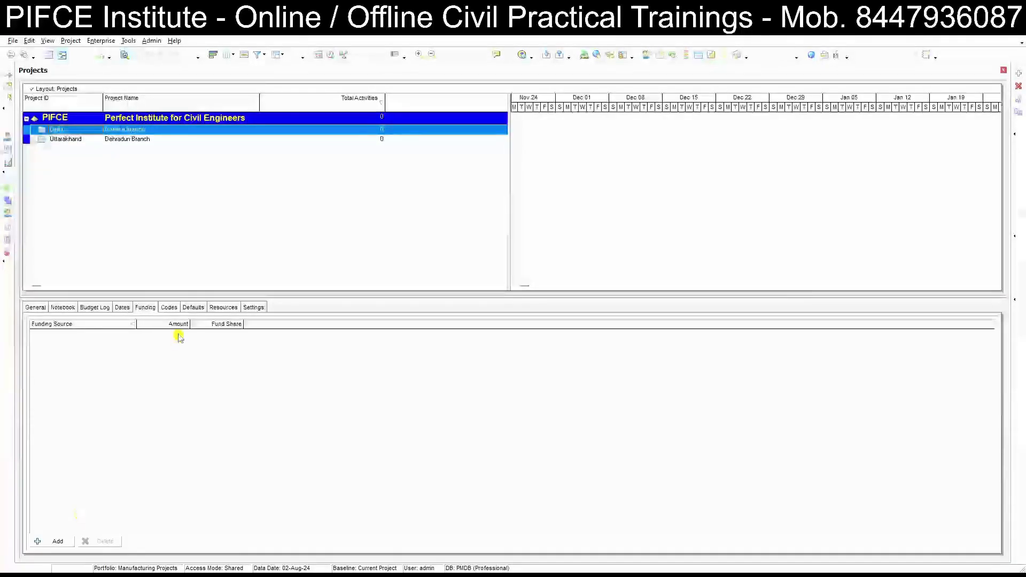
- Create an enterprise project code named Building, and add a second project code without naming it
click(170, 308)
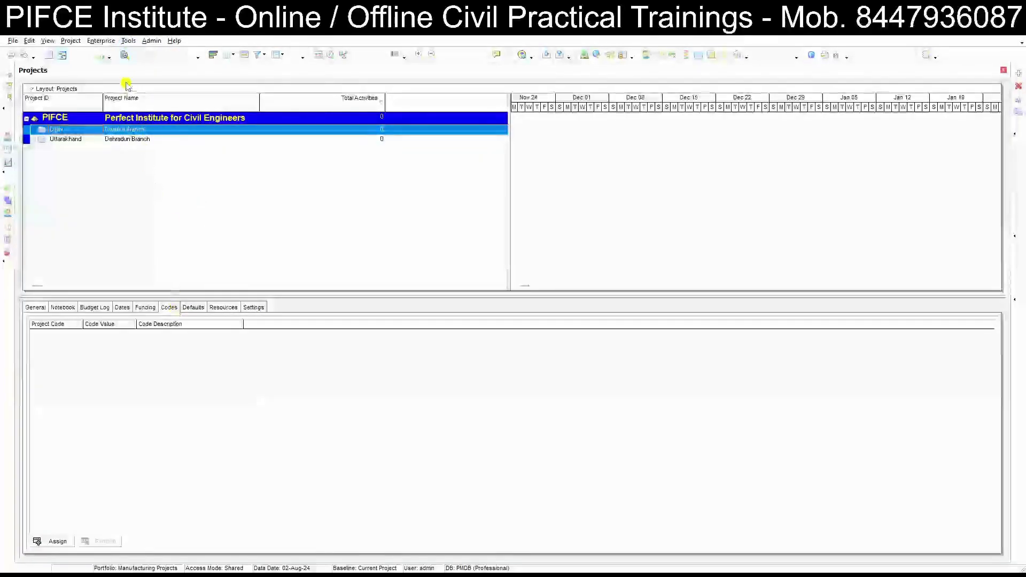
click(103, 41)
click(138, 140)
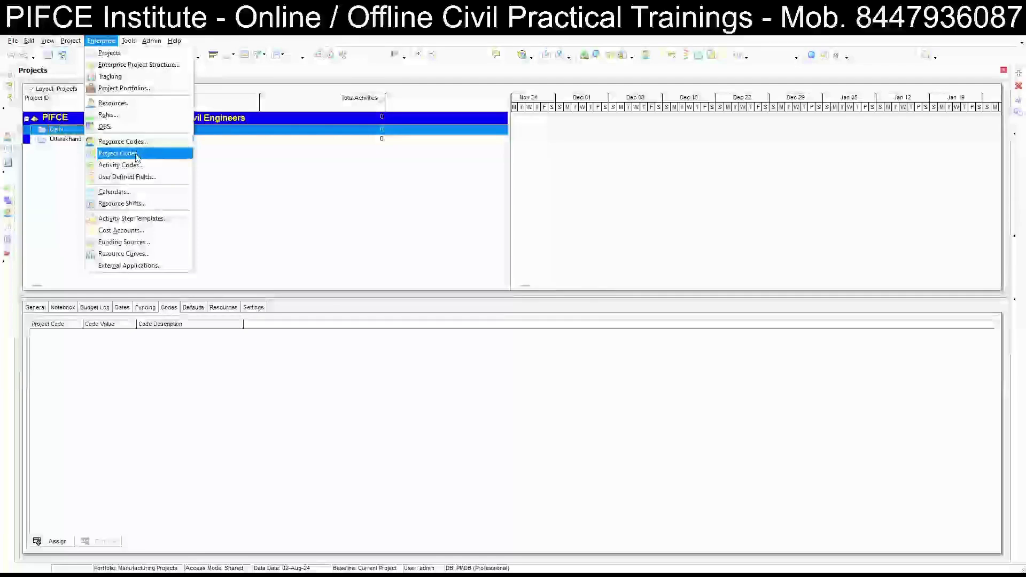
click(137, 155)
click(526, 320)
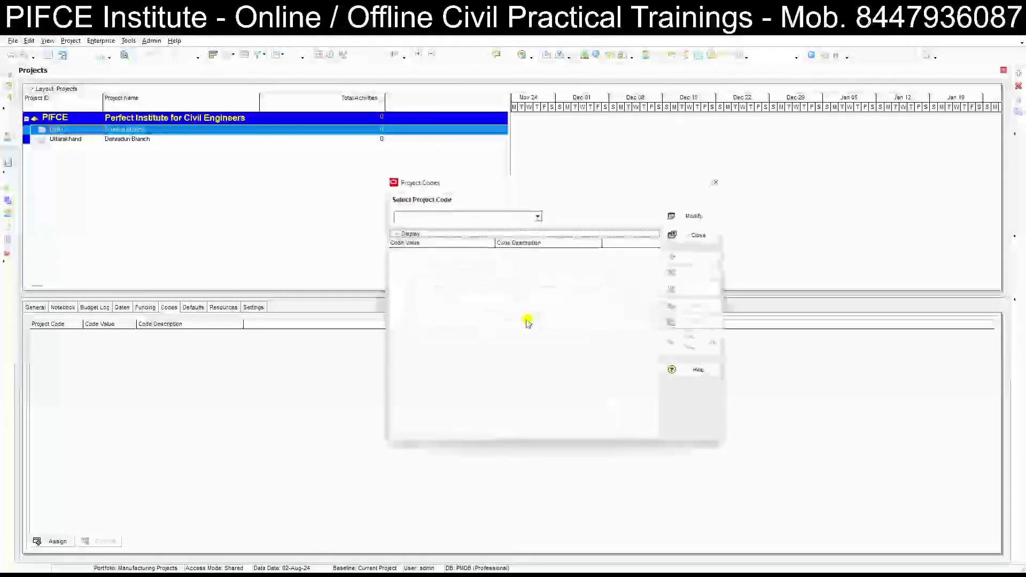
click(679, 217)
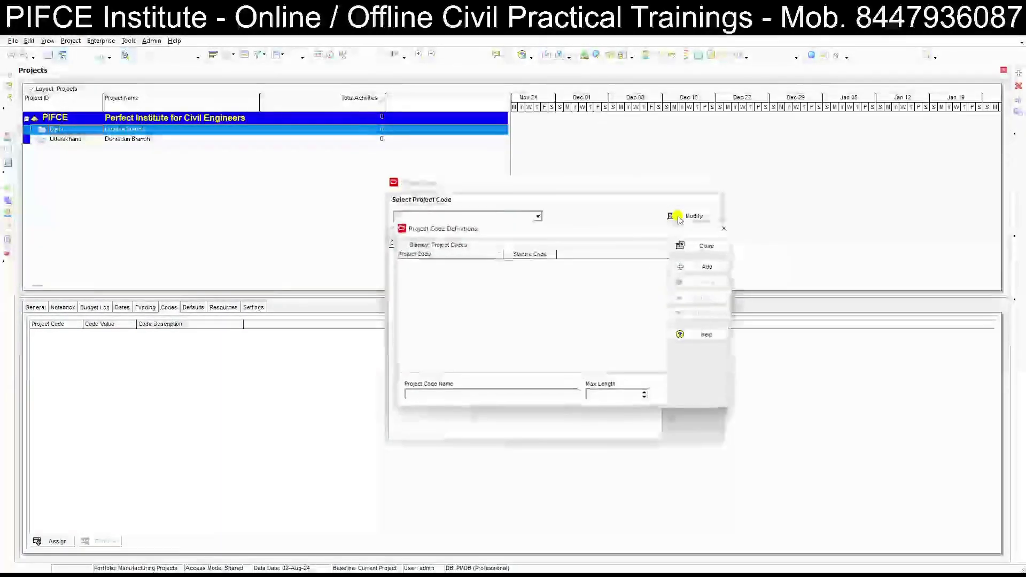
click(693, 270)
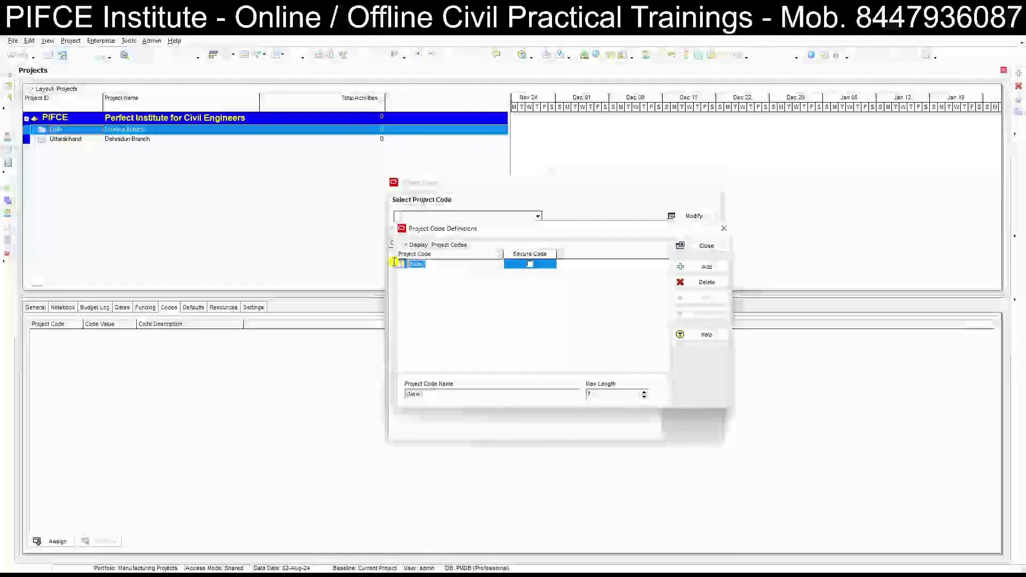
text(Building)
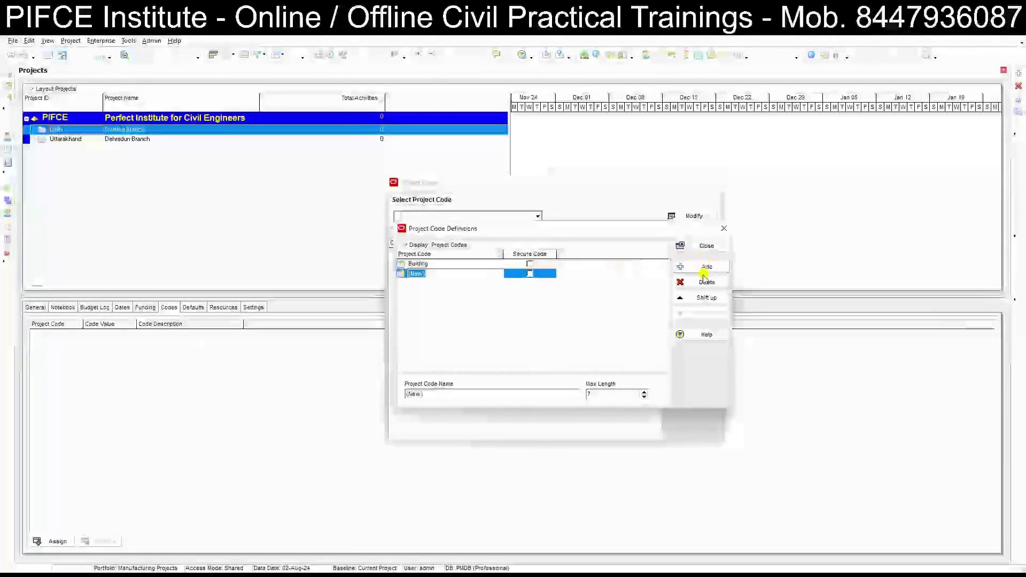
click(723, 232)
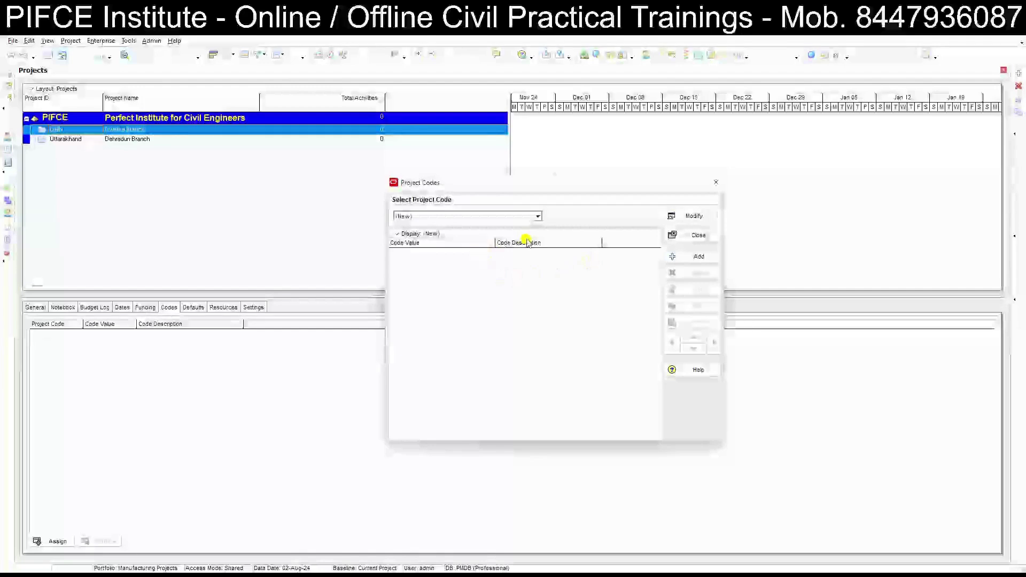
- Add a code value named IS Code to the Building project code
click(538, 220)
click(527, 224)
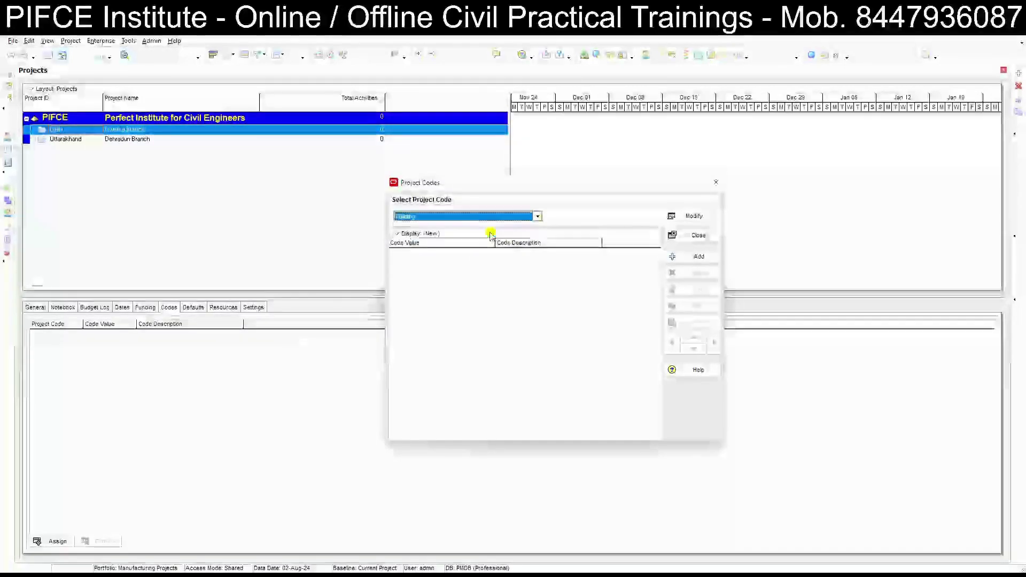
click(694, 259)
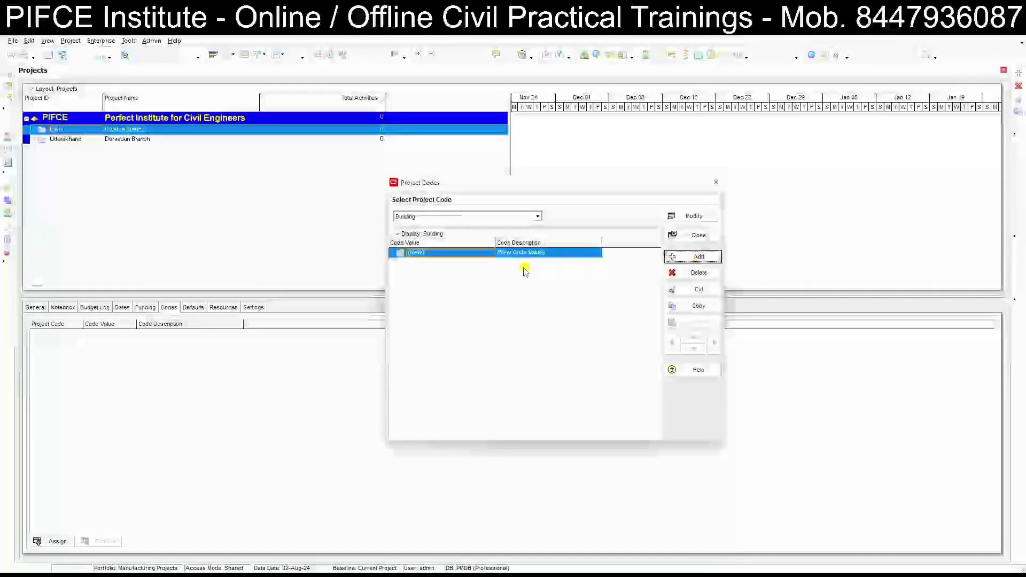
click(474, 257)
key(BackSpace)
text(IS Code)
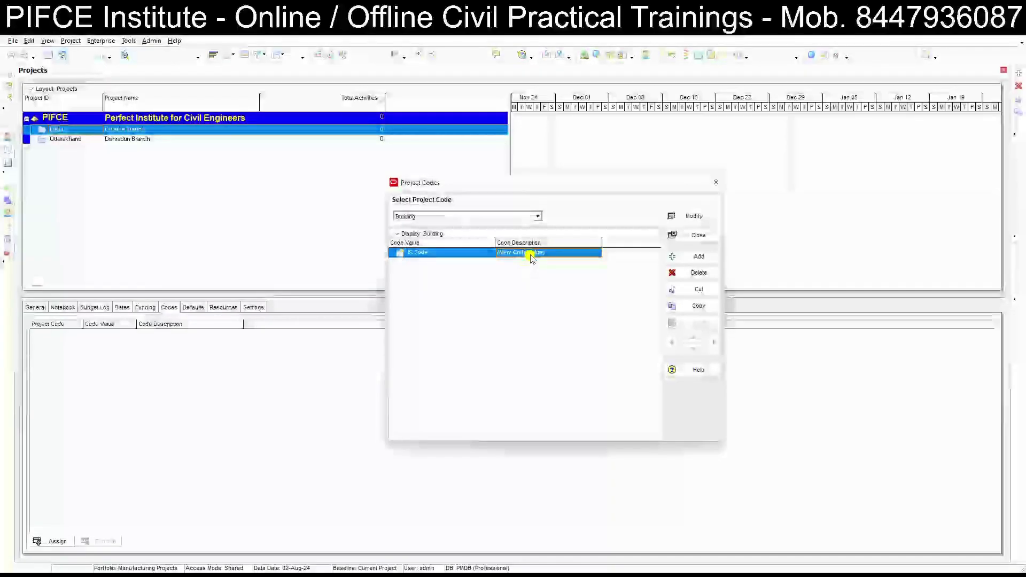
- Describe the IS Code value as Indian Standard Code, and add a second code value with its default name
click(556, 255)
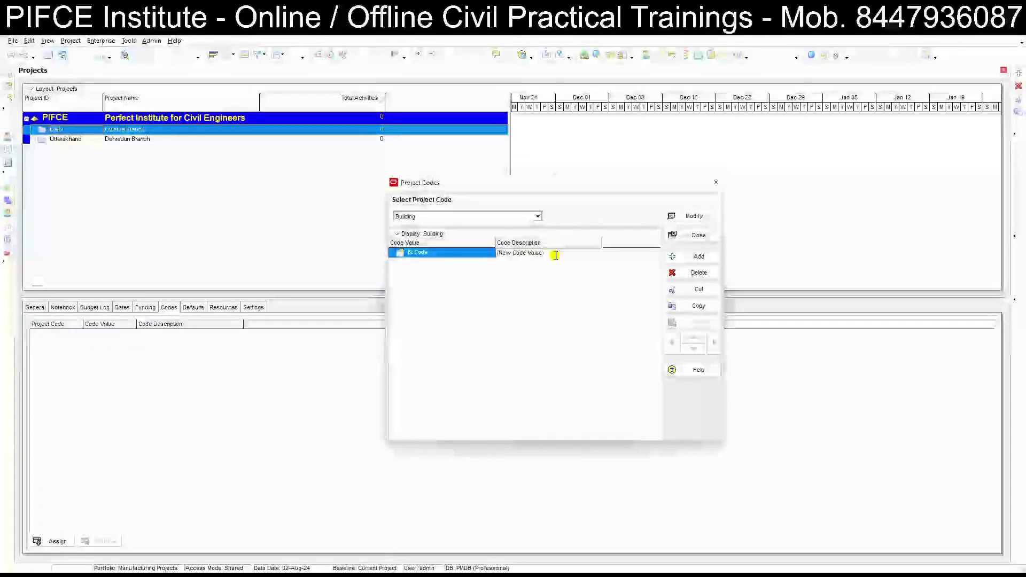
drag(556, 255, 470, 255)
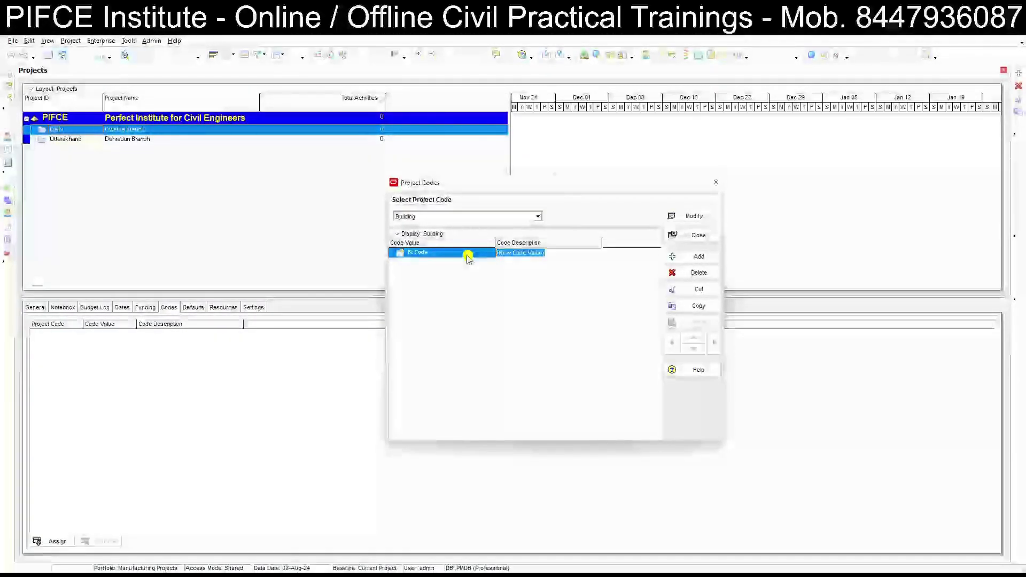
key(BackSpace)
key(BackSpace)
text(Indian Standar)
key(BackSpace)
text(ard Code)
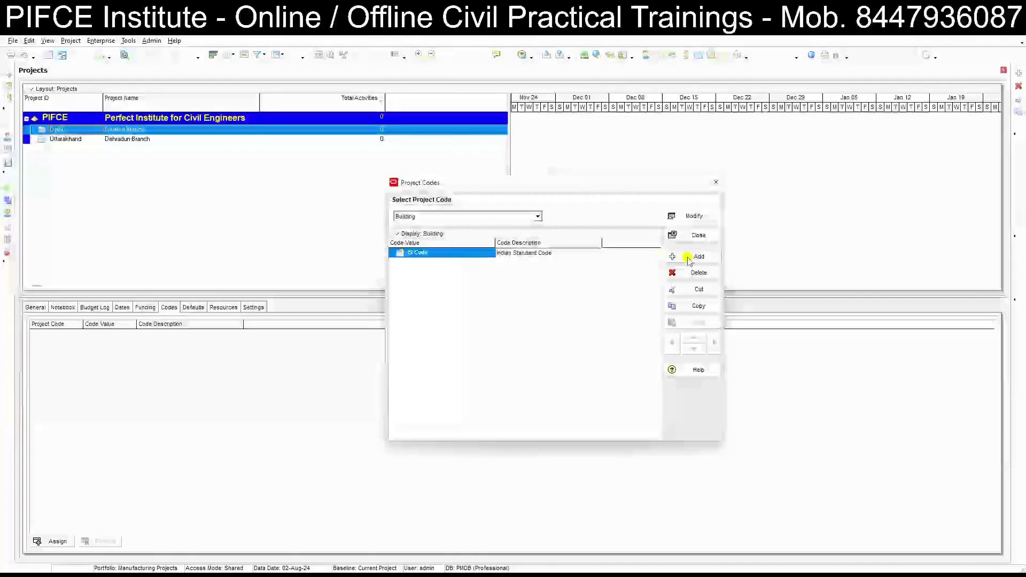
click(695, 257)
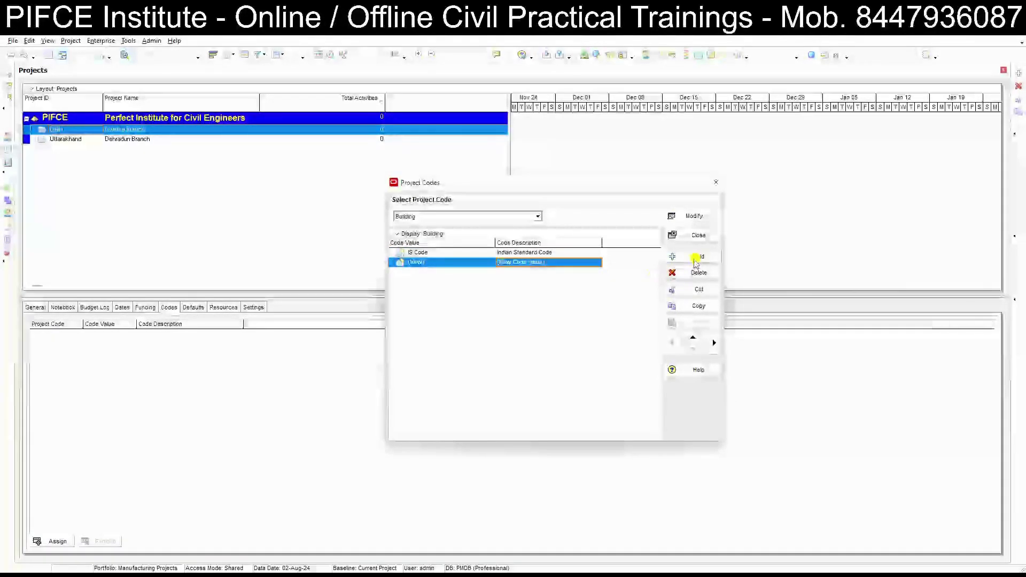
click(716, 182)
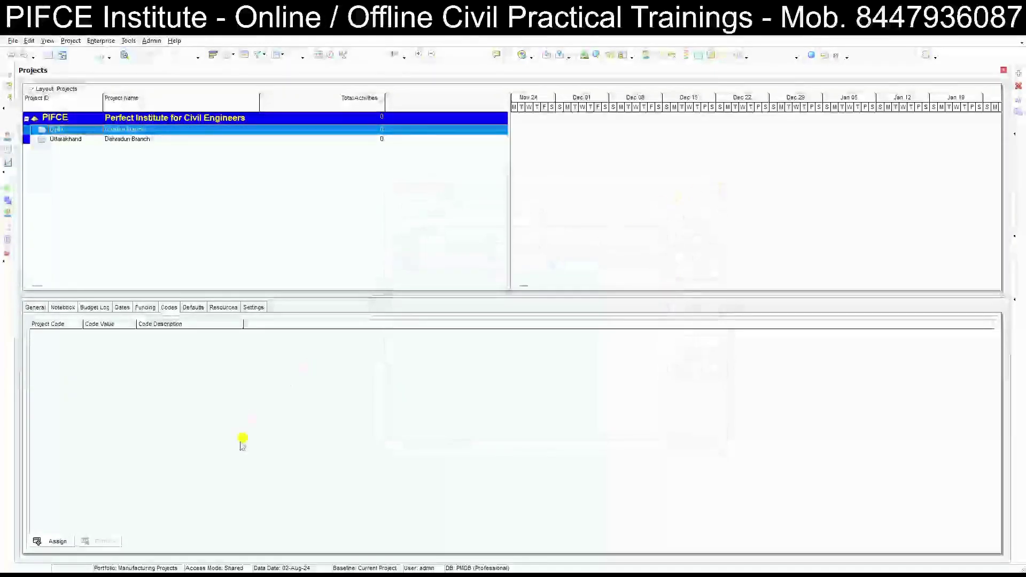
- Assign the Building project code's IS Code value to the Delhi project
click(51, 542)
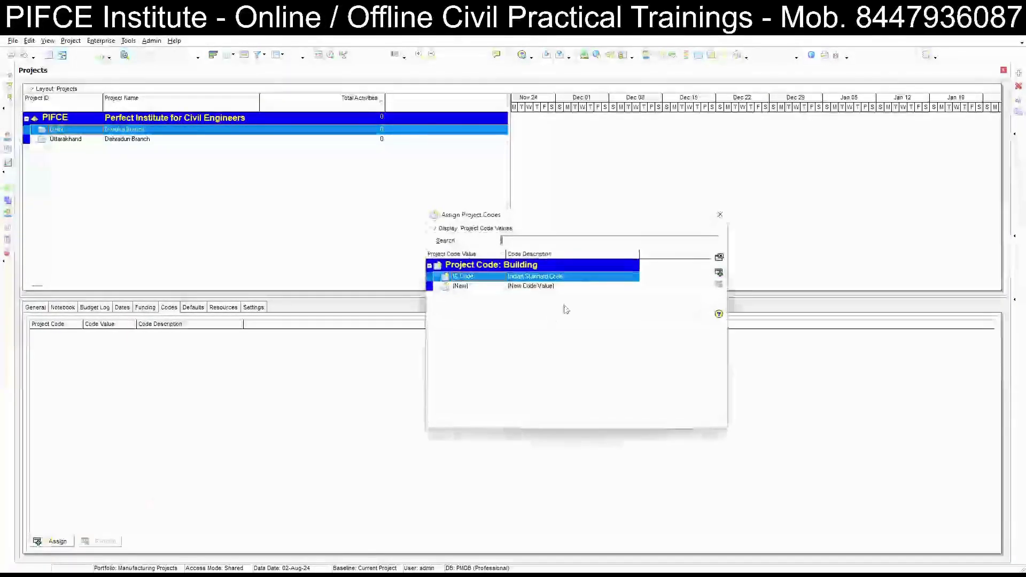
click(718, 273)
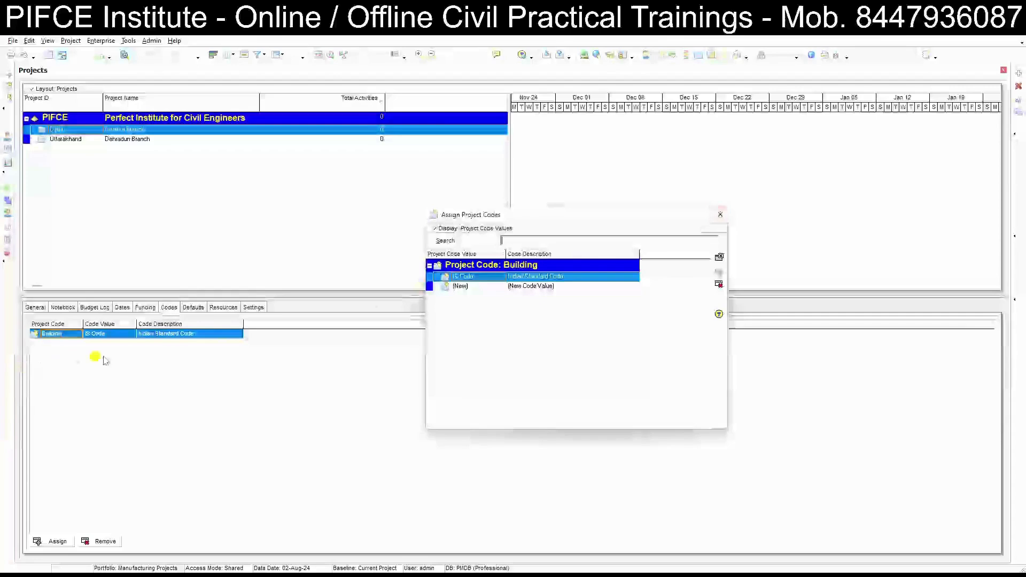
click(720, 214)
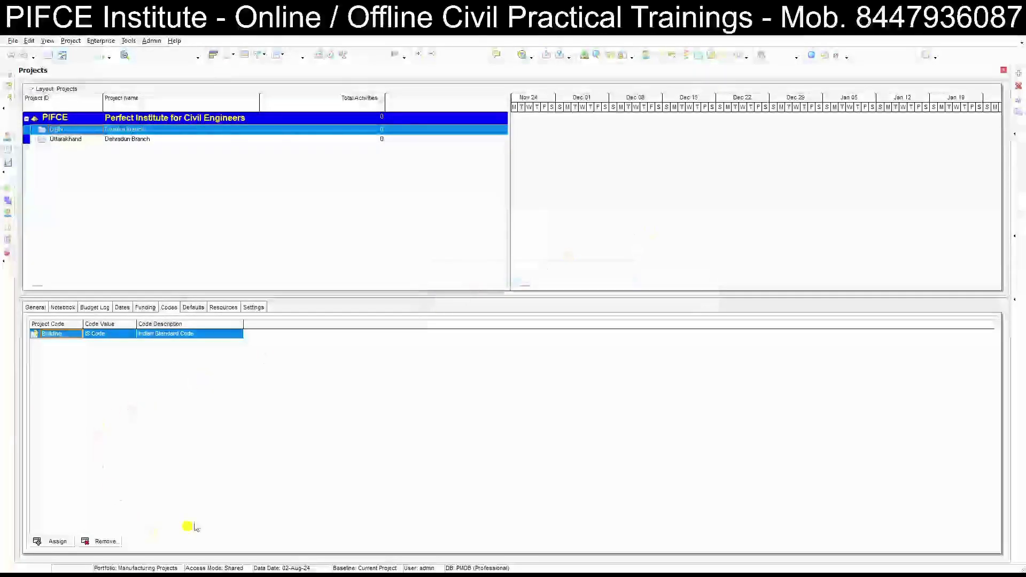
- Review the Delhi project's defaults for new activities, including the duration type options, cost account and calendar, without changing them
click(194, 308)
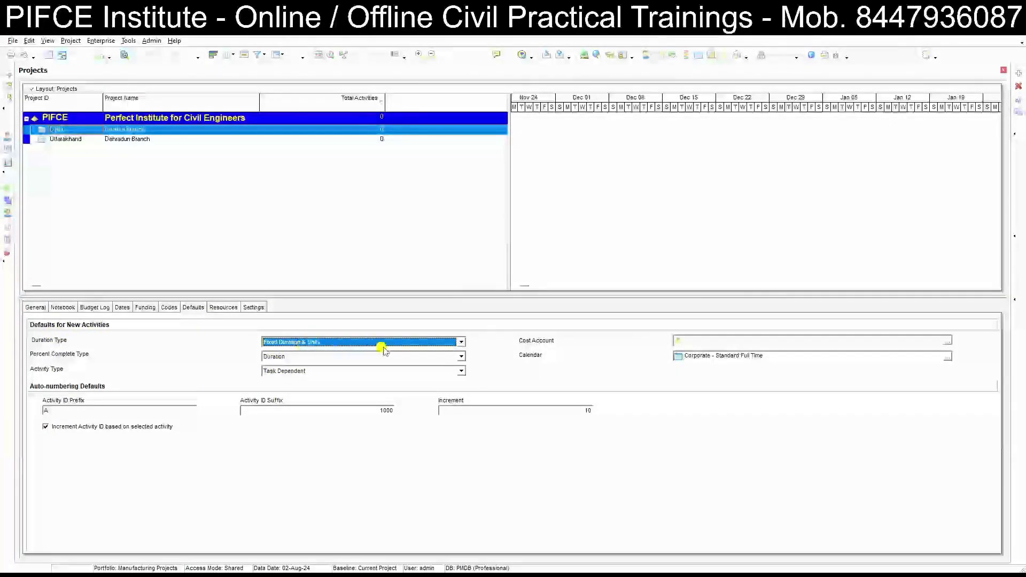
click(460, 341)
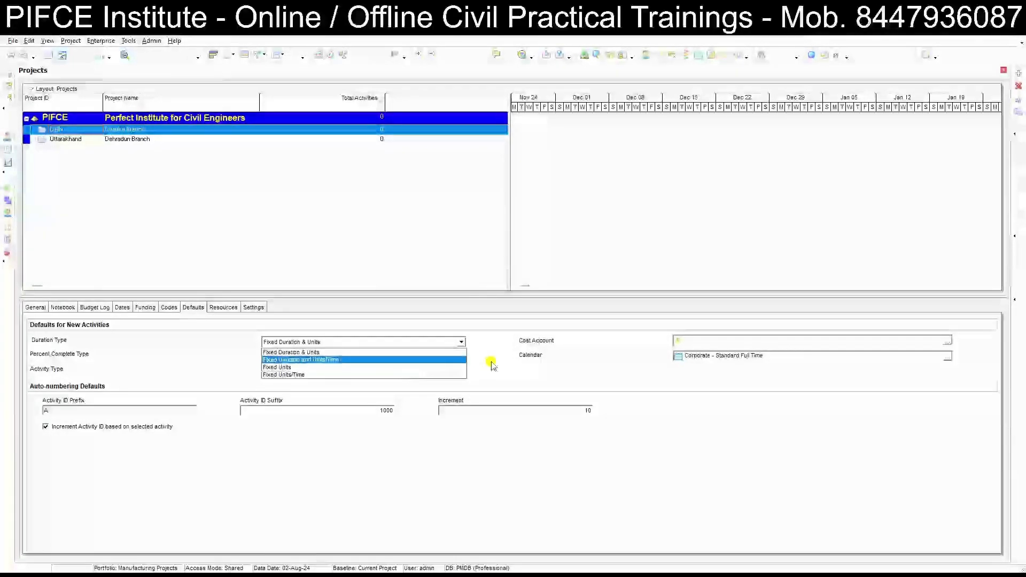
click(468, 365)
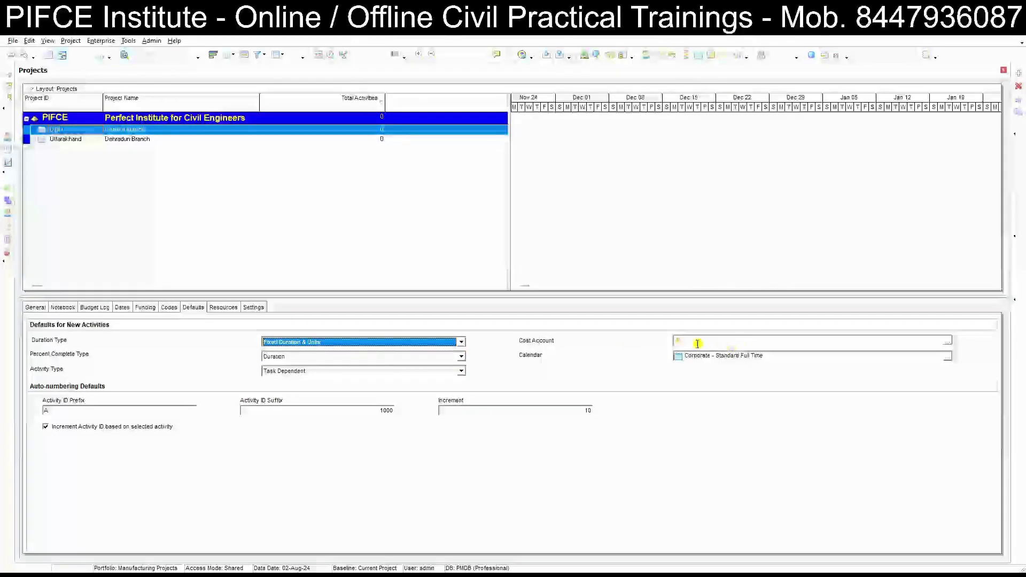
click(728, 342)
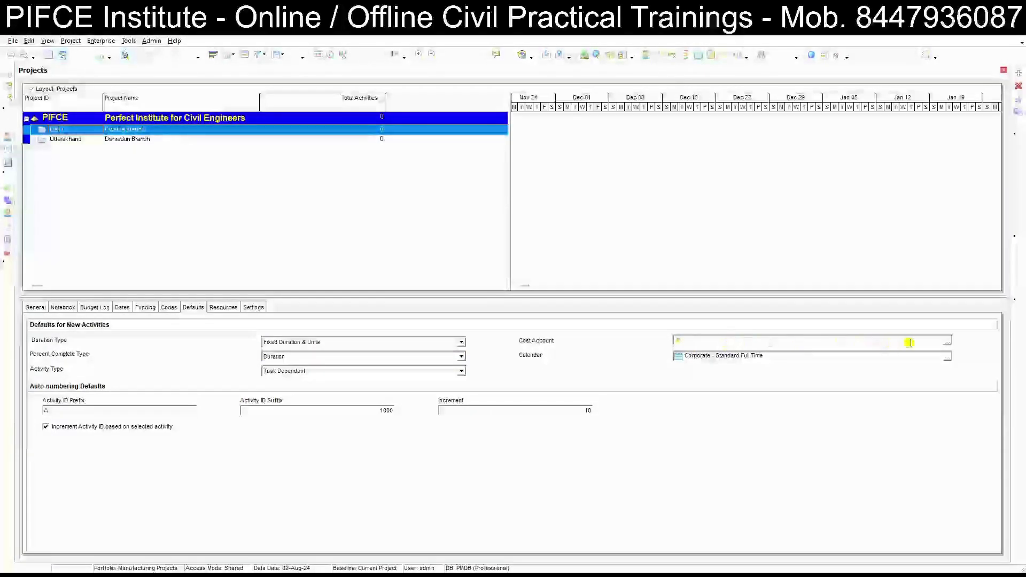
click(849, 358)
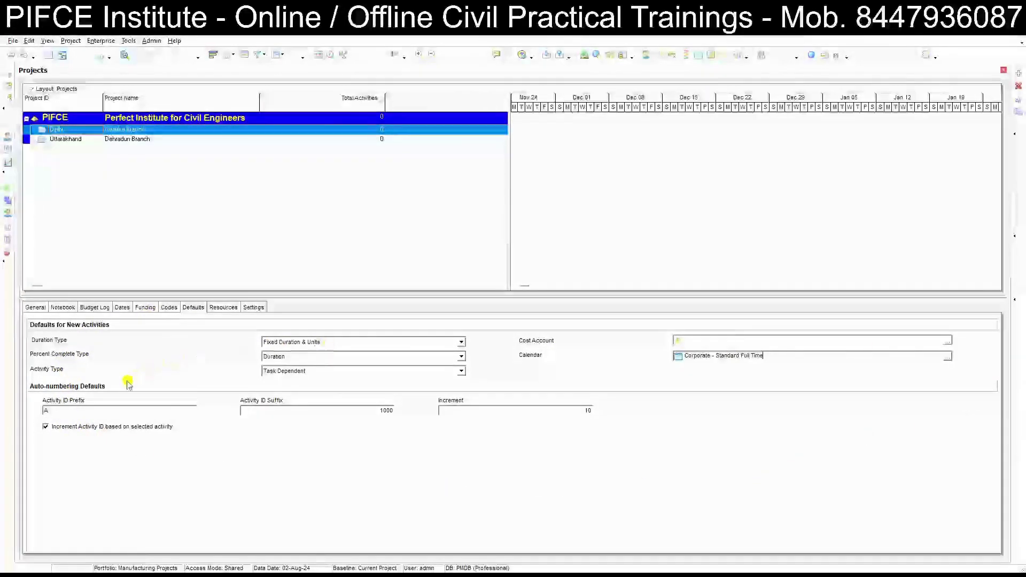
- Review the Delhi project's resource assignment defaults and the available rate types for new assignments, keeping Standard Rate selected
click(227, 308)
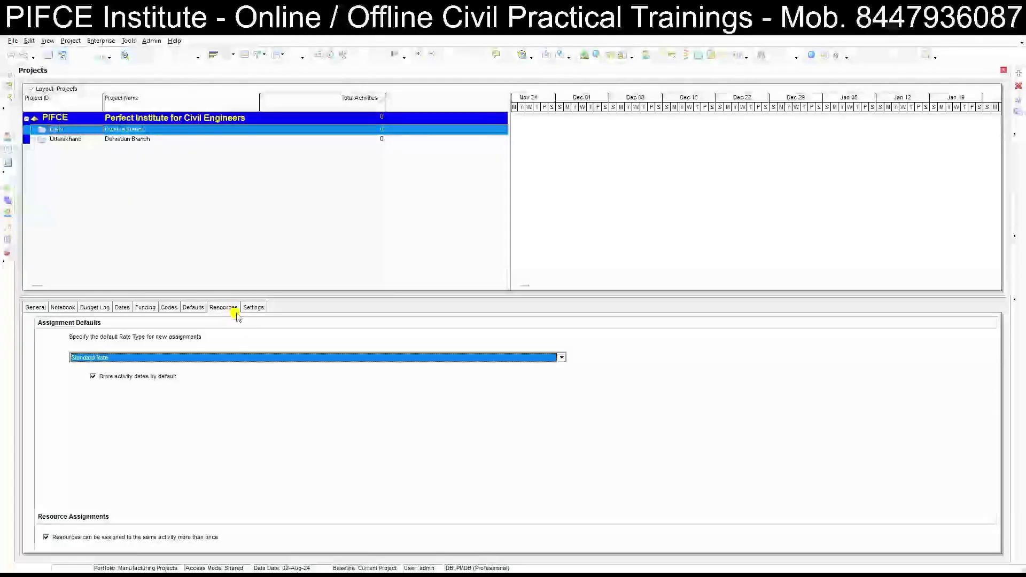
click(565, 358)
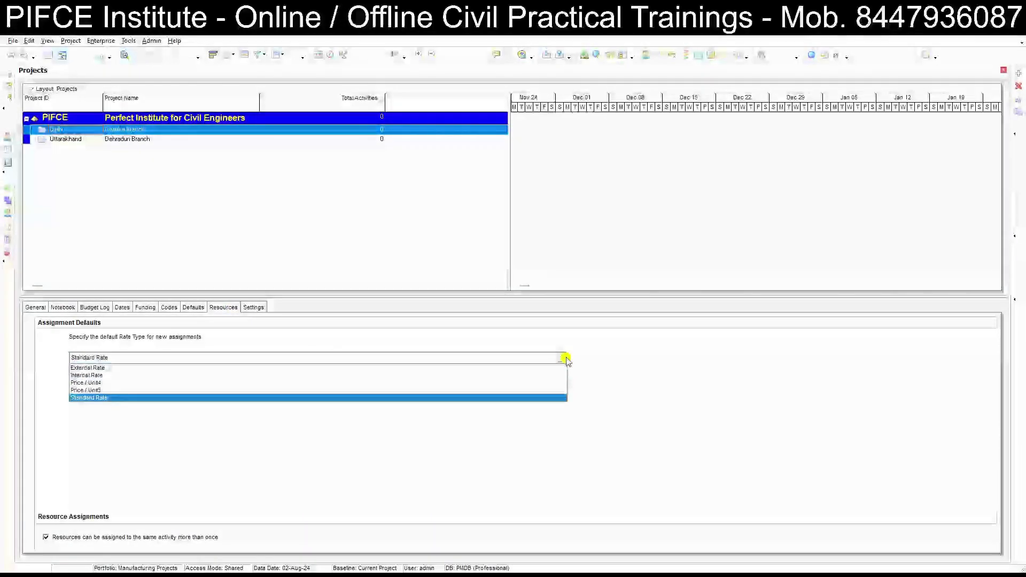
click(565, 358)
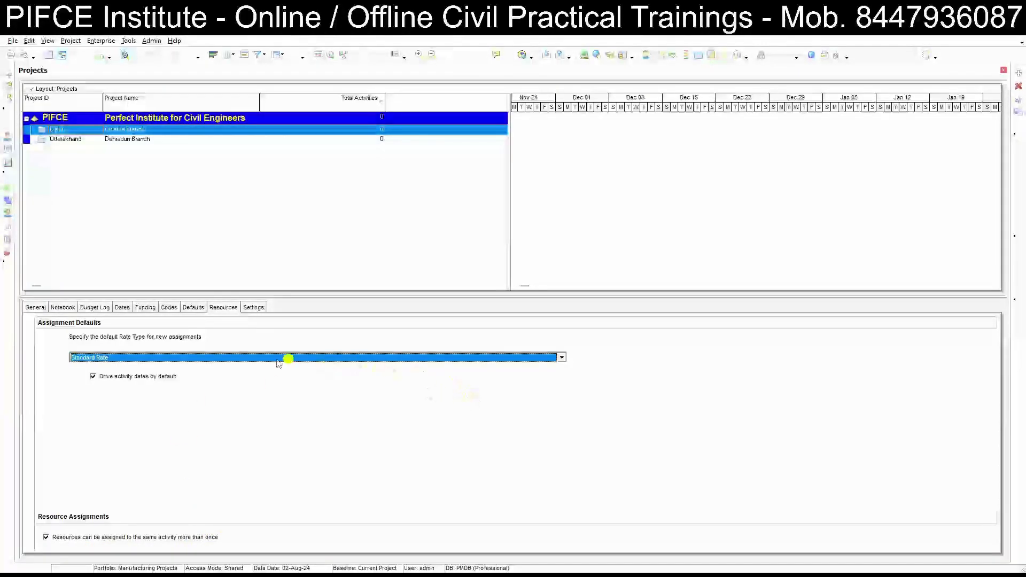
click(293, 358)
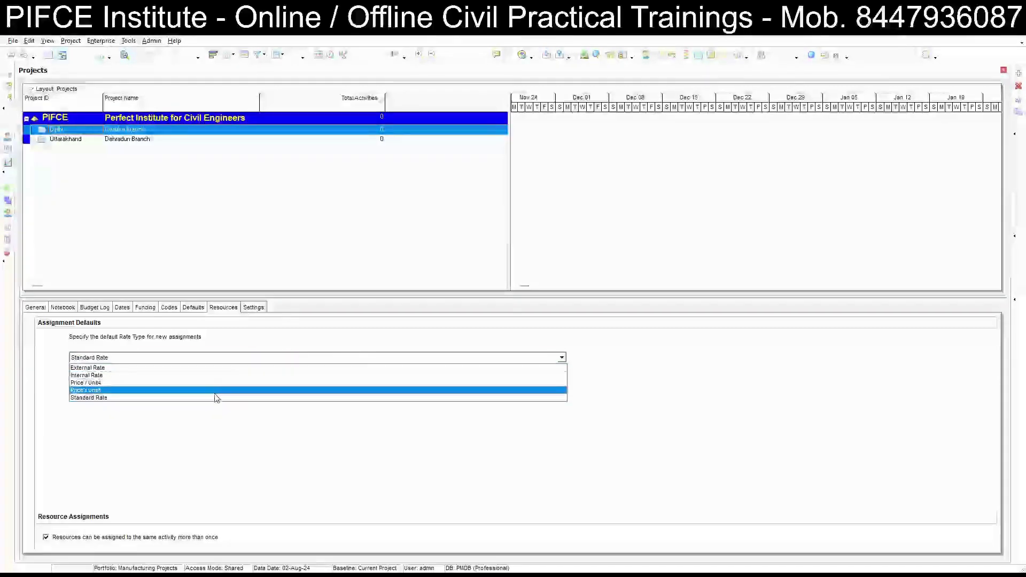
click(211, 398)
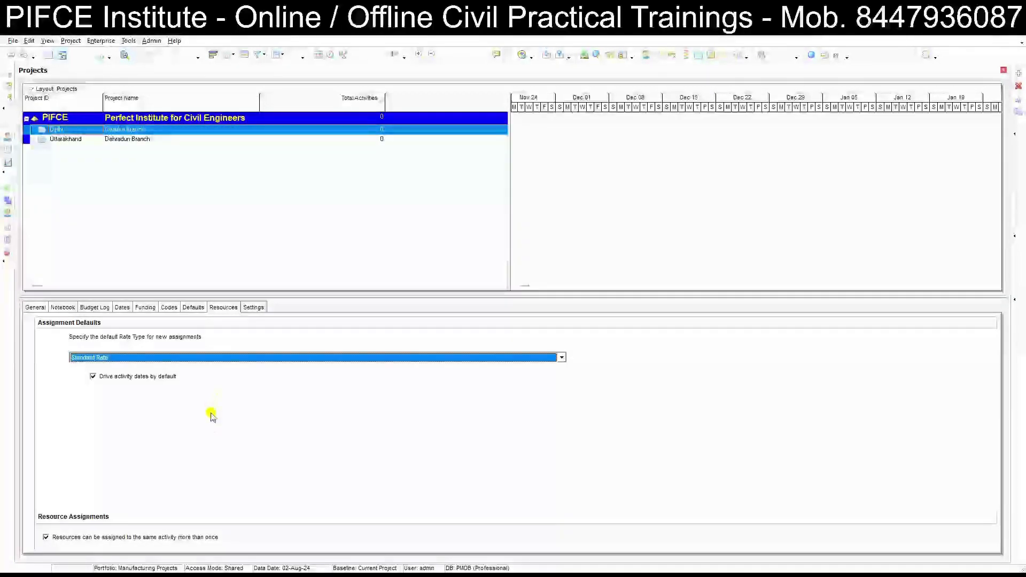
- Review the Delhi project's settings, including the fiscal year start month options and the total float threshold for critical activities, without changing them
click(252, 307)
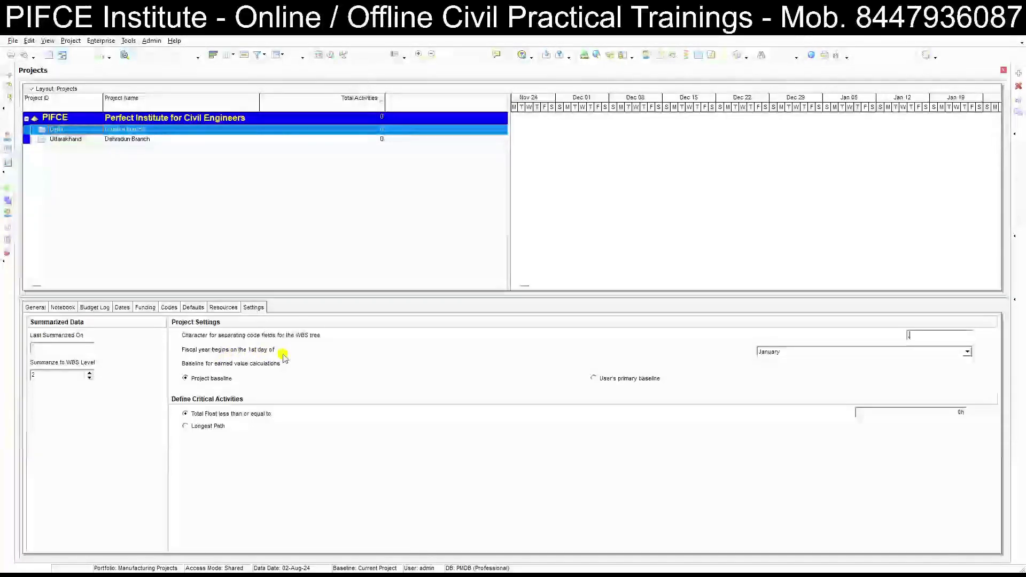
click(909, 357)
scroll(855, 401, down, 2)
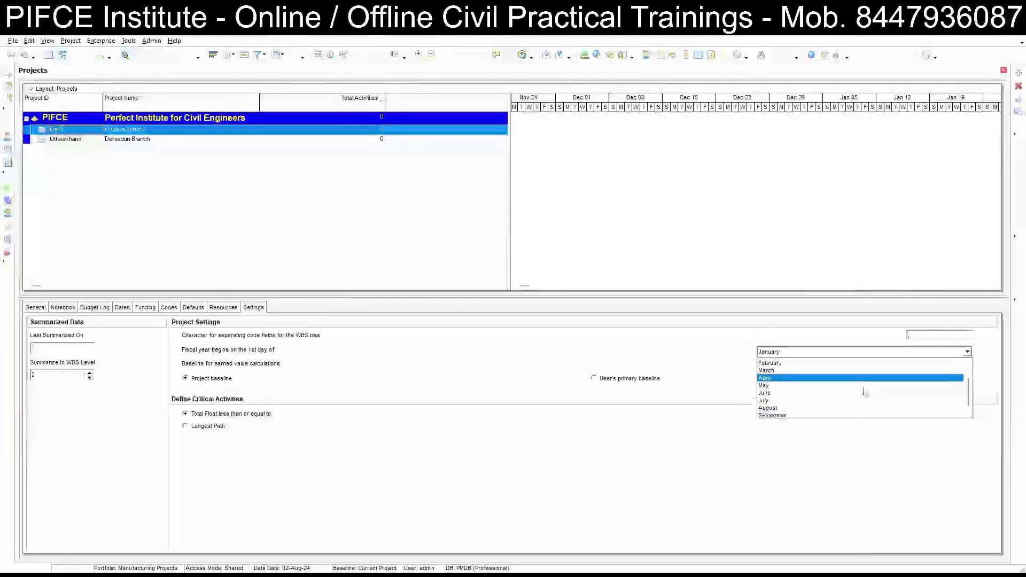
click(685, 423)
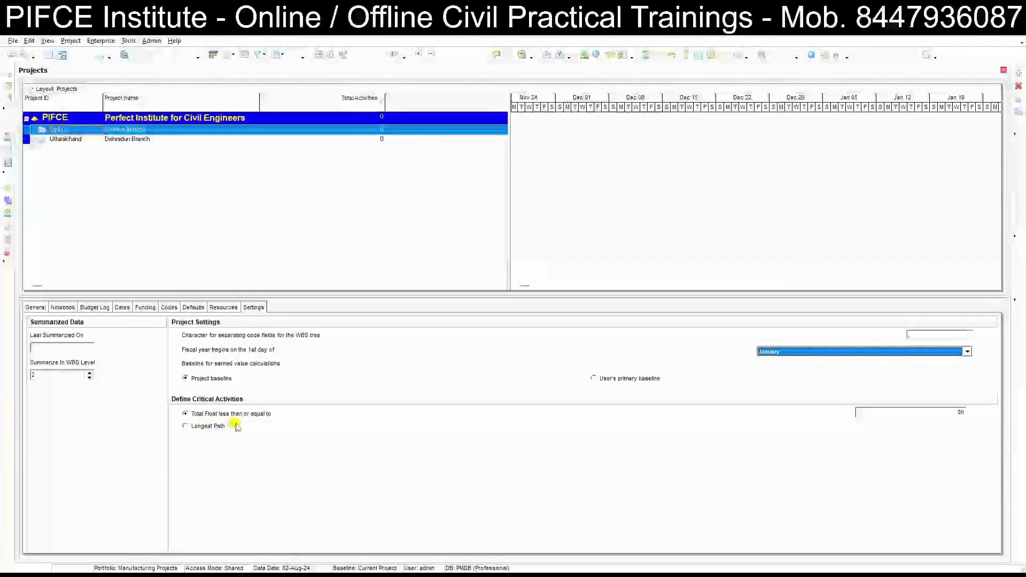
click(890, 412)
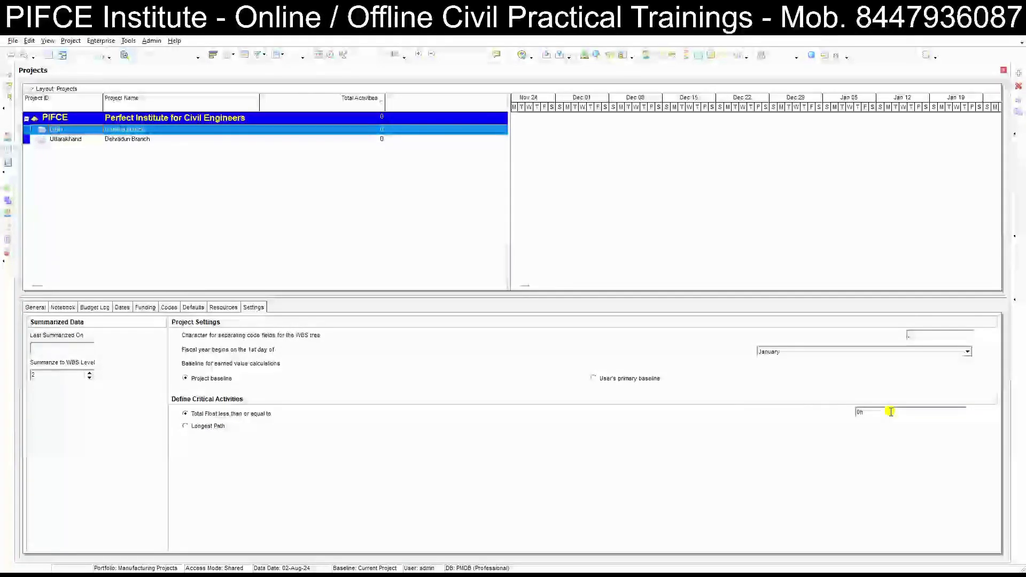